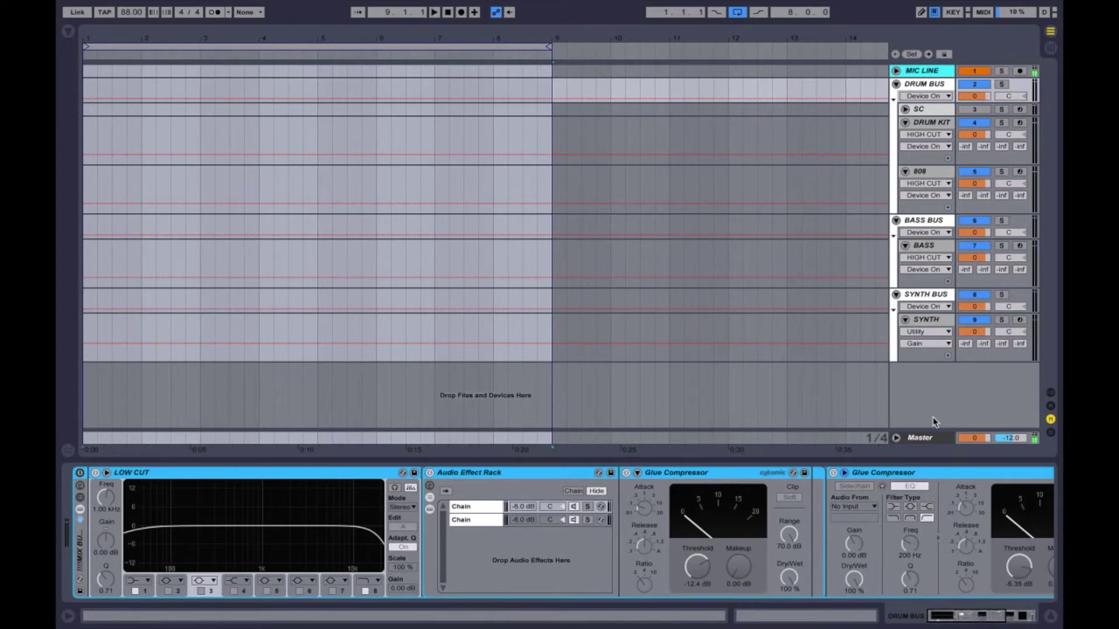
# - Check the effect chains on DRUM BUS and BASS BUS, and widen the arrangement's track header column
pyautogui.click(936, 87)
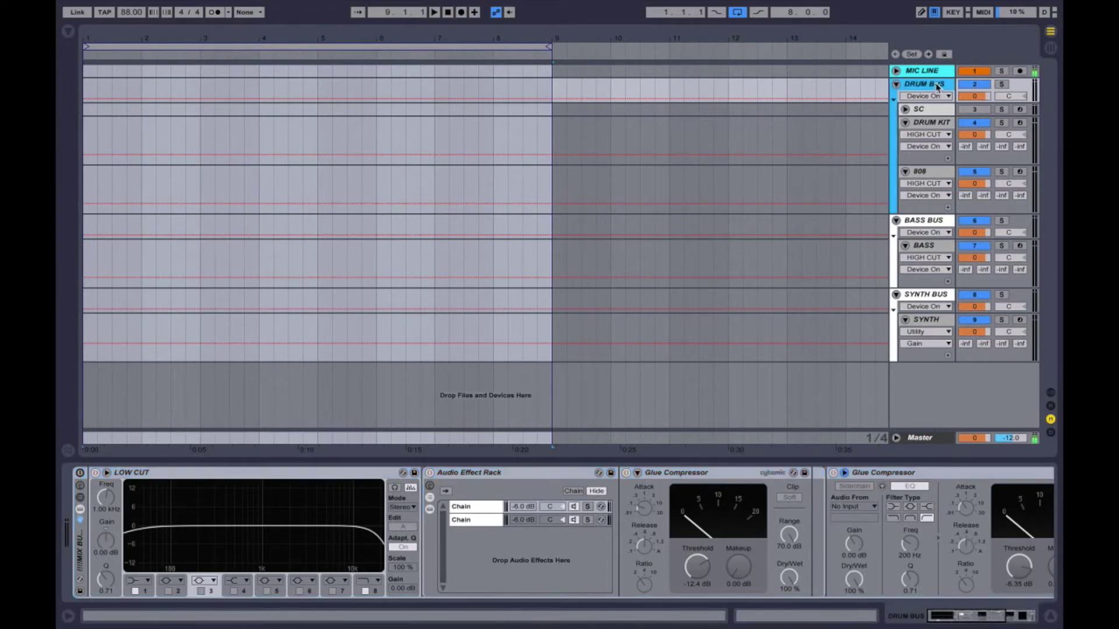
pyautogui.click(930, 222)
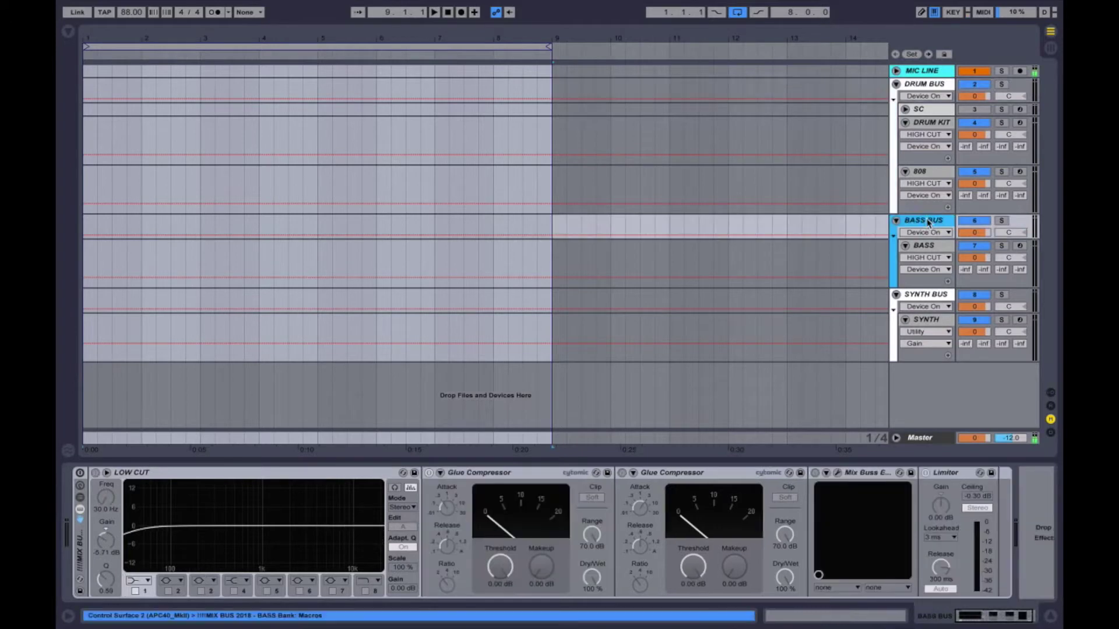
pyautogui.click(929, 86)
pyautogui.moveTo(890, 86); pyautogui.dragTo(846, 86)
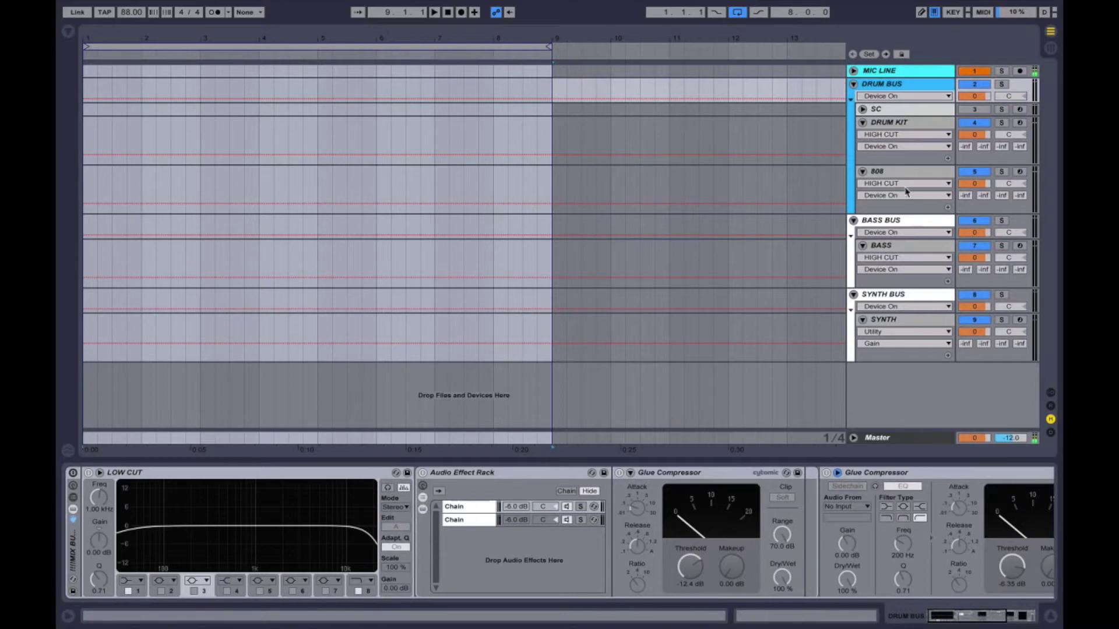
# - Compare the device chains on the BASS BUS, DRUM BUS and SYNTH BUS tracks
pyautogui.click(903, 222)
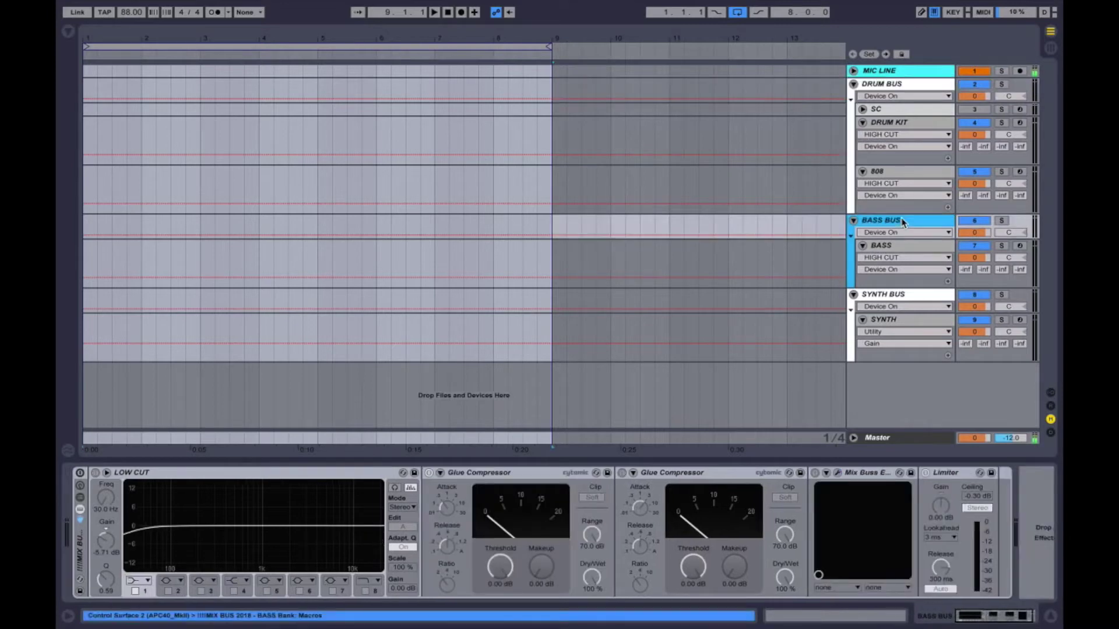
pyautogui.click(901, 85)
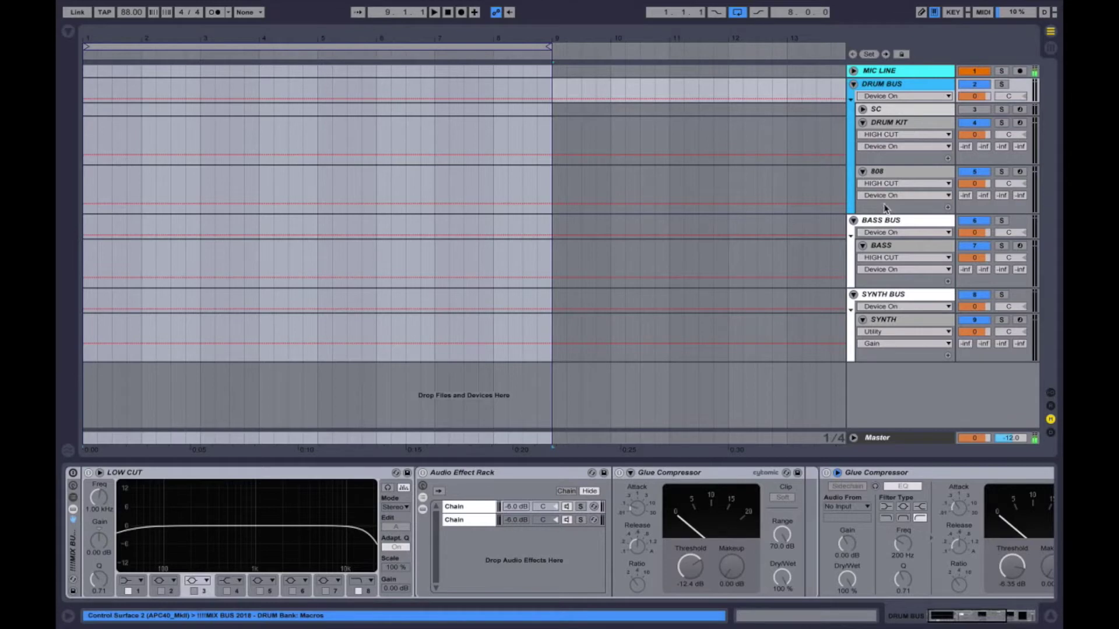
pyautogui.click(903, 222)
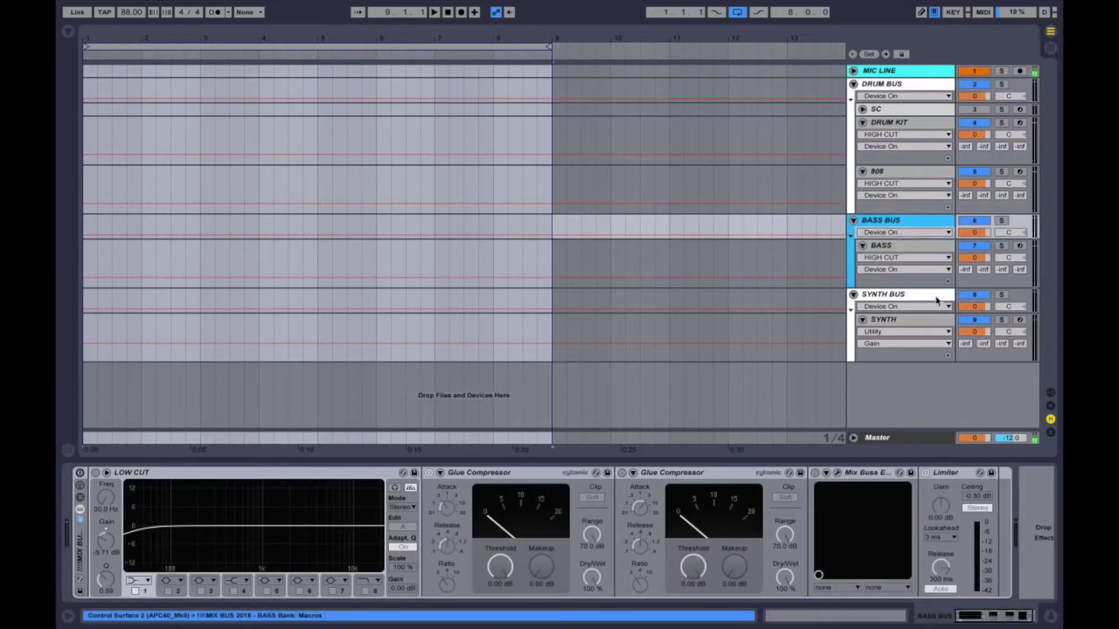
pyautogui.click(903, 297)
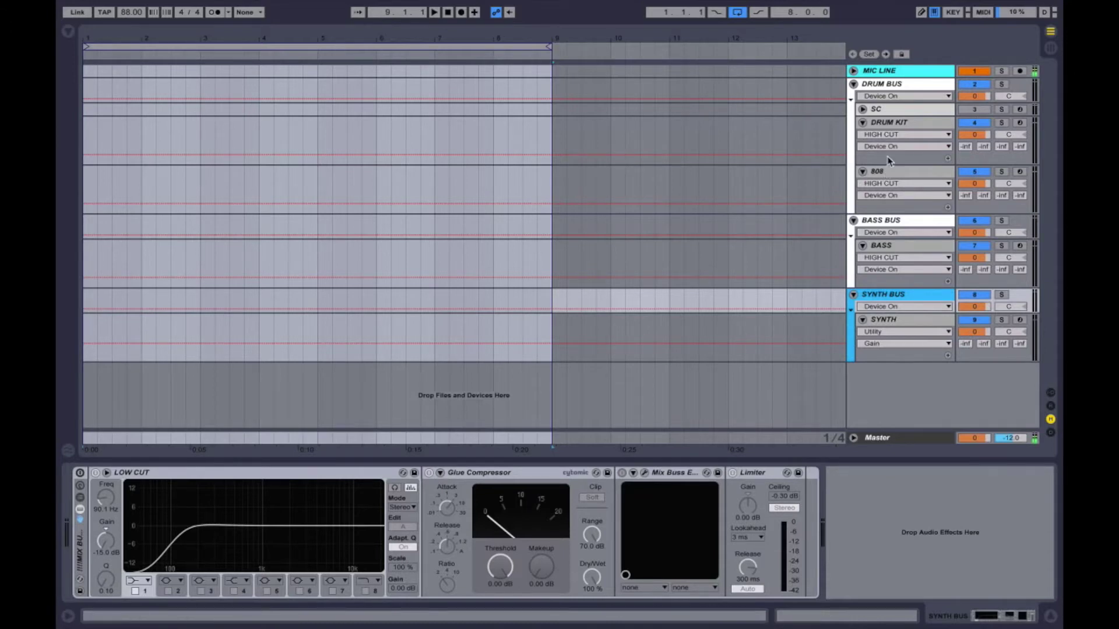
pyautogui.click(892, 86)
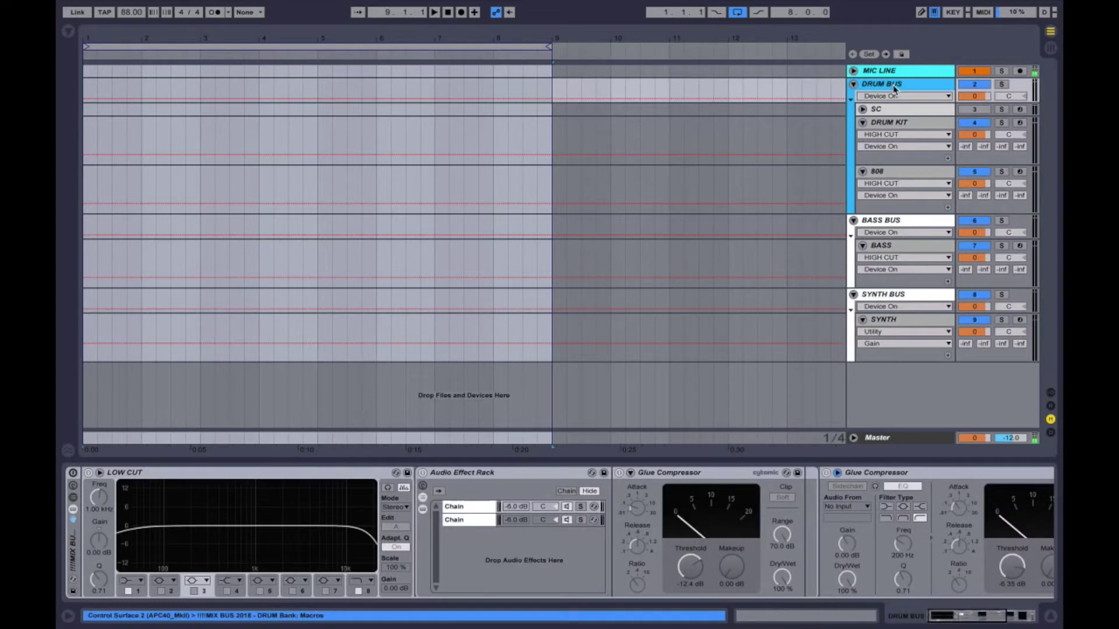
# - Inspect DRUM BUS in Session View, return to the Arrangement and examine its LOW CUT equalizer
pyautogui.press('Tab')
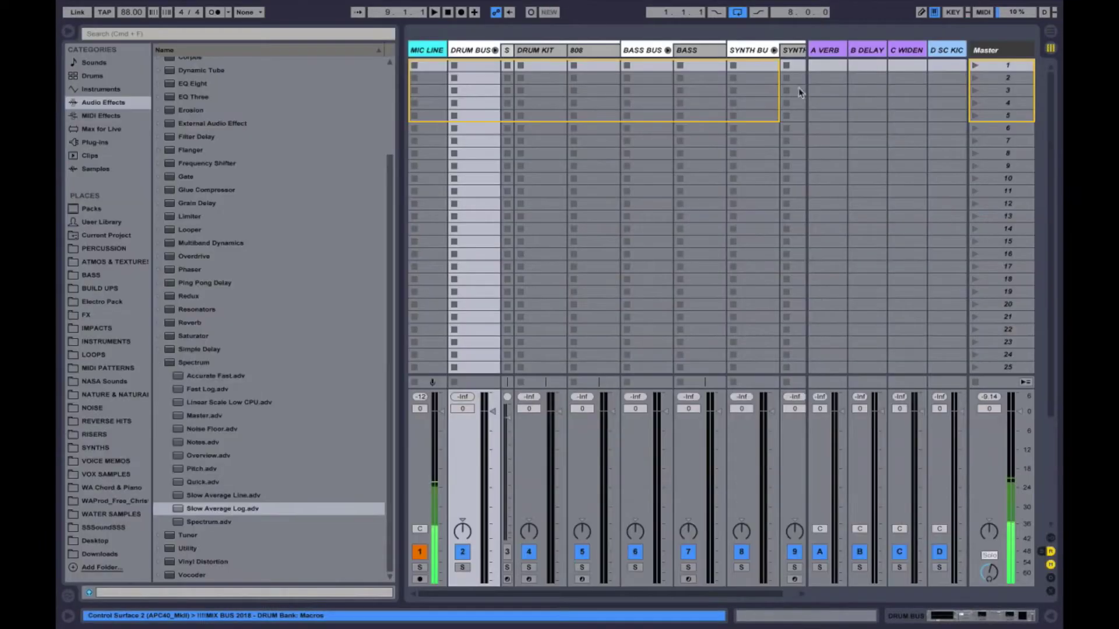
pyautogui.click(486, 50)
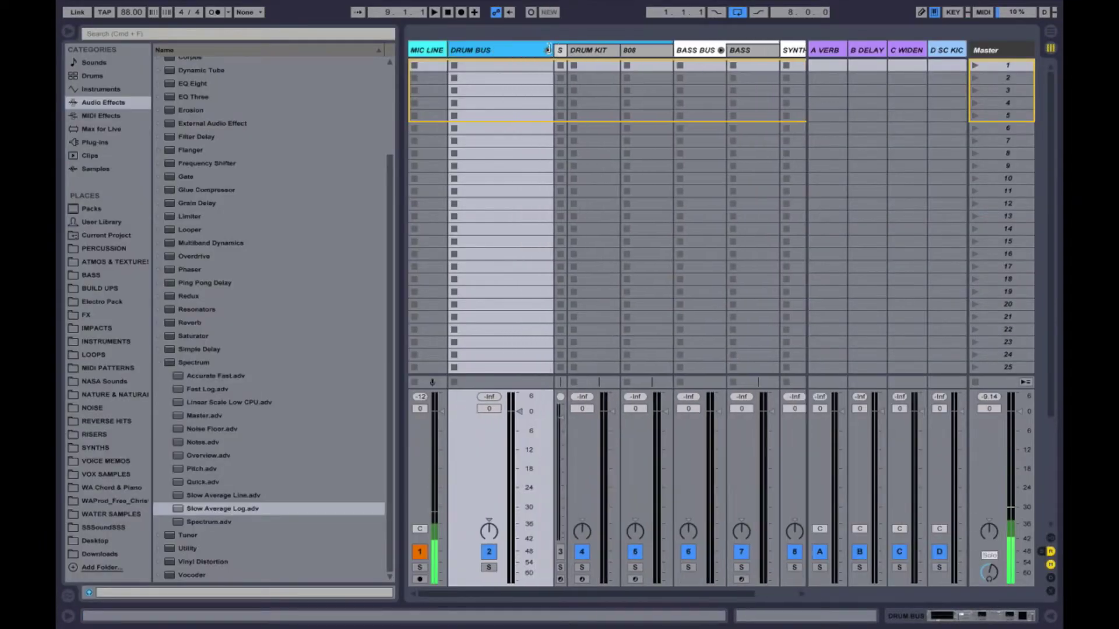
pyautogui.doubleClick(483, 50)
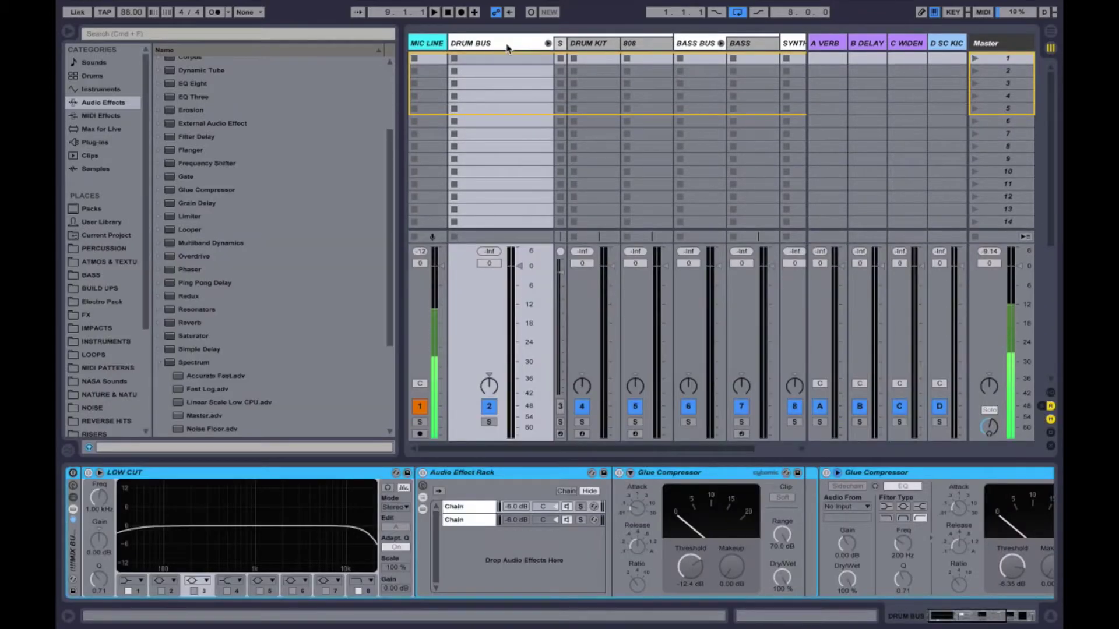
pyautogui.press('Tab')
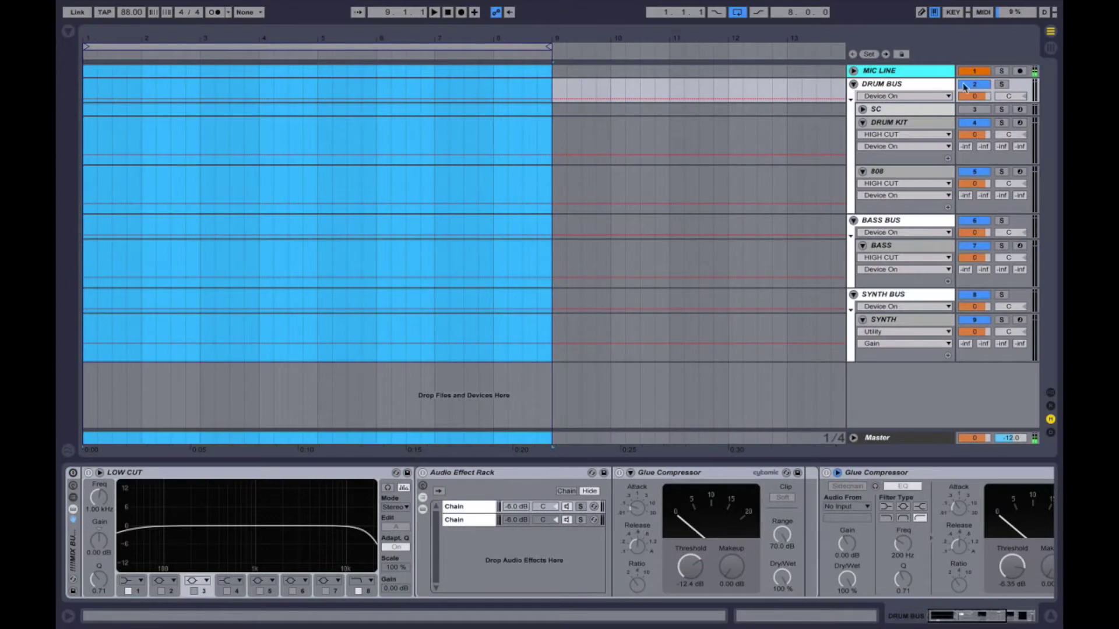
pyautogui.click(902, 84)
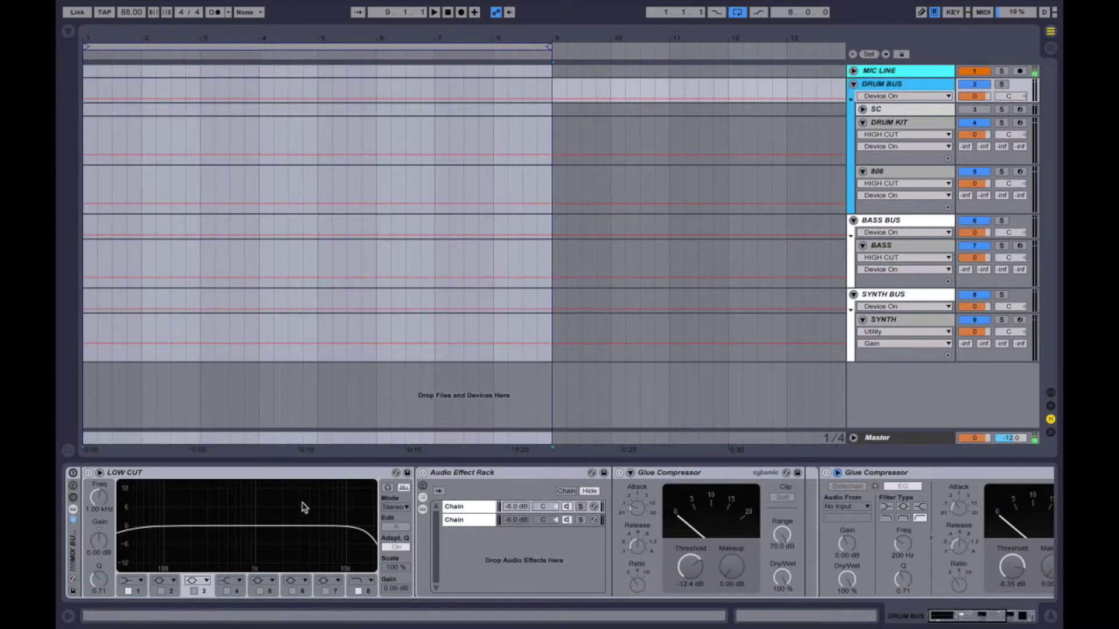
pyautogui.click(212, 475)
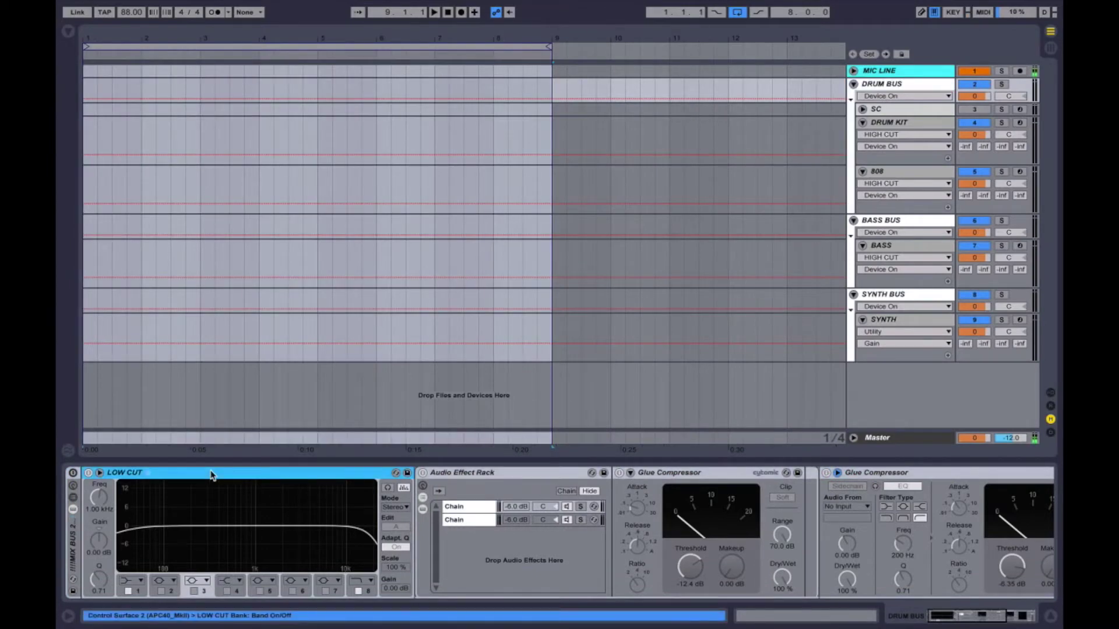
# - Show the browser and insert a new audio track below the SC track inside DRUM BUS
pyautogui.press('alt+super+b')
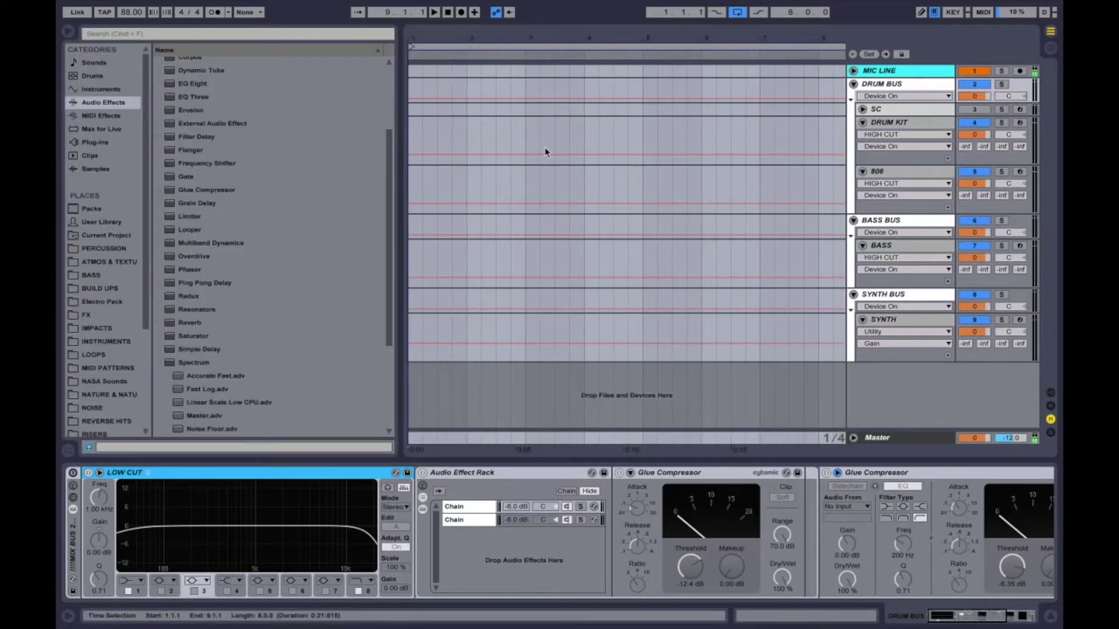
pyautogui.click(891, 111)
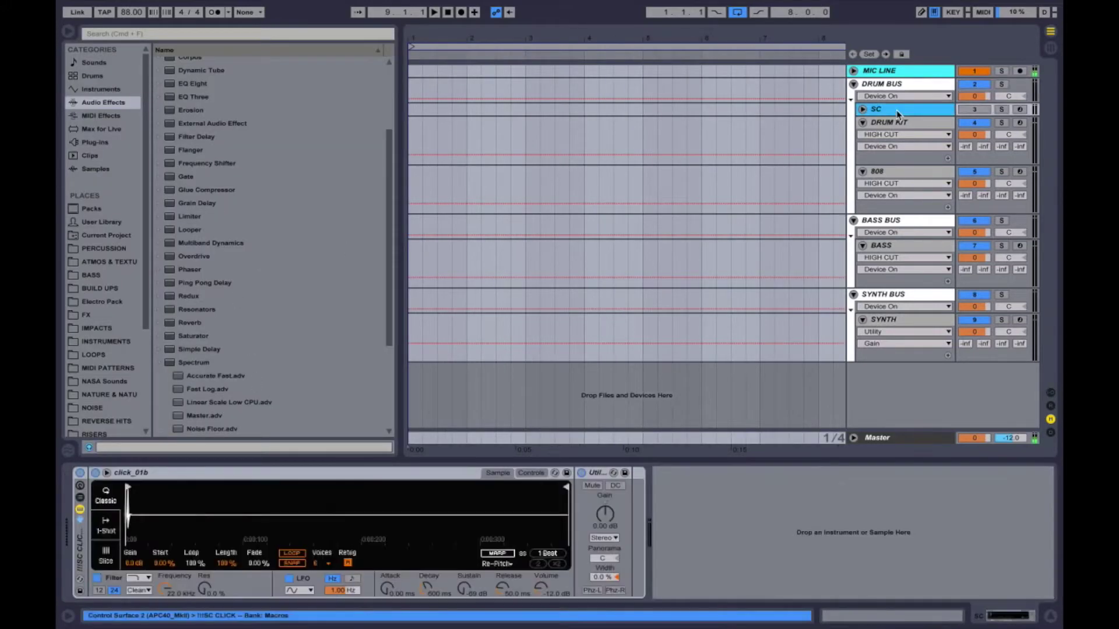
pyautogui.press('super+t')
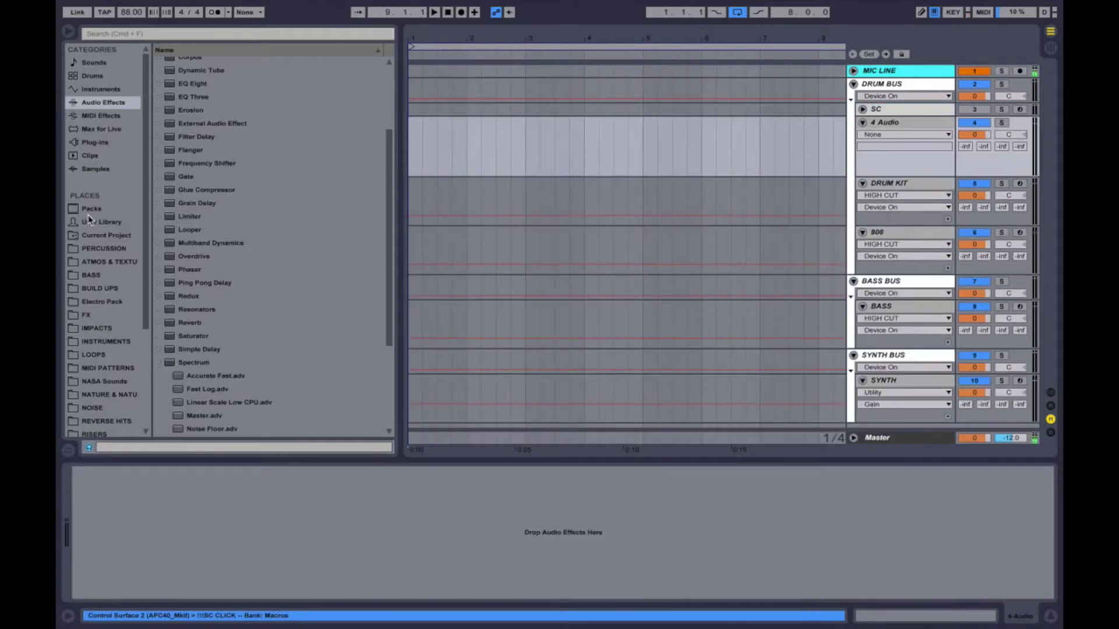
# - Audition drum loops from the Electro Pack folder, including 123_808_percussion_echo.aif and 123_Babydee.wav
pyautogui.click(102, 302)
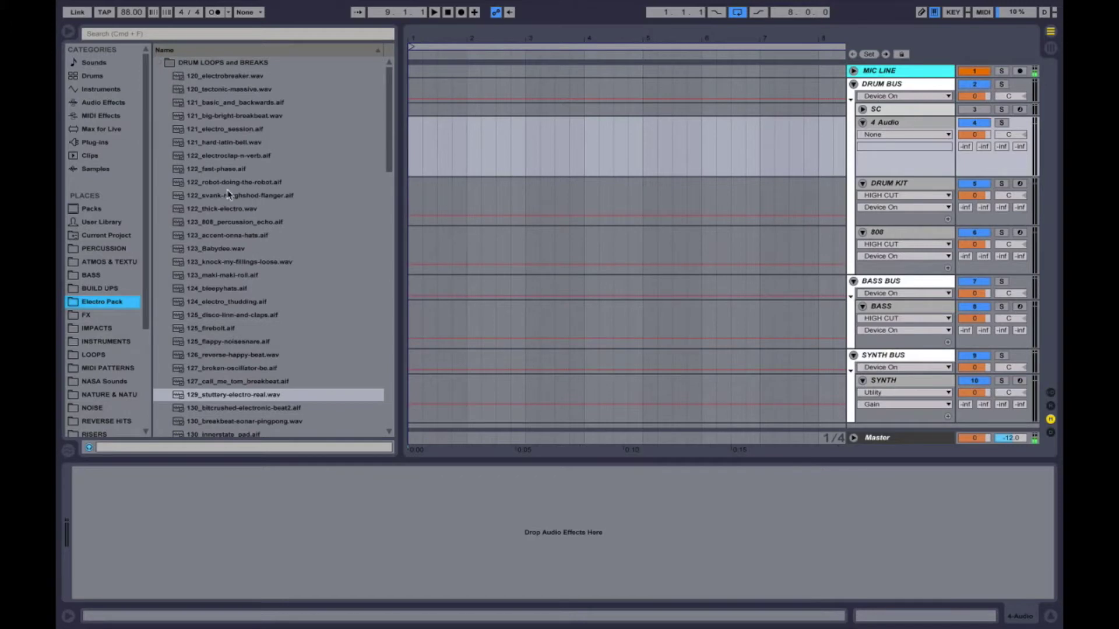
pyautogui.click(217, 224)
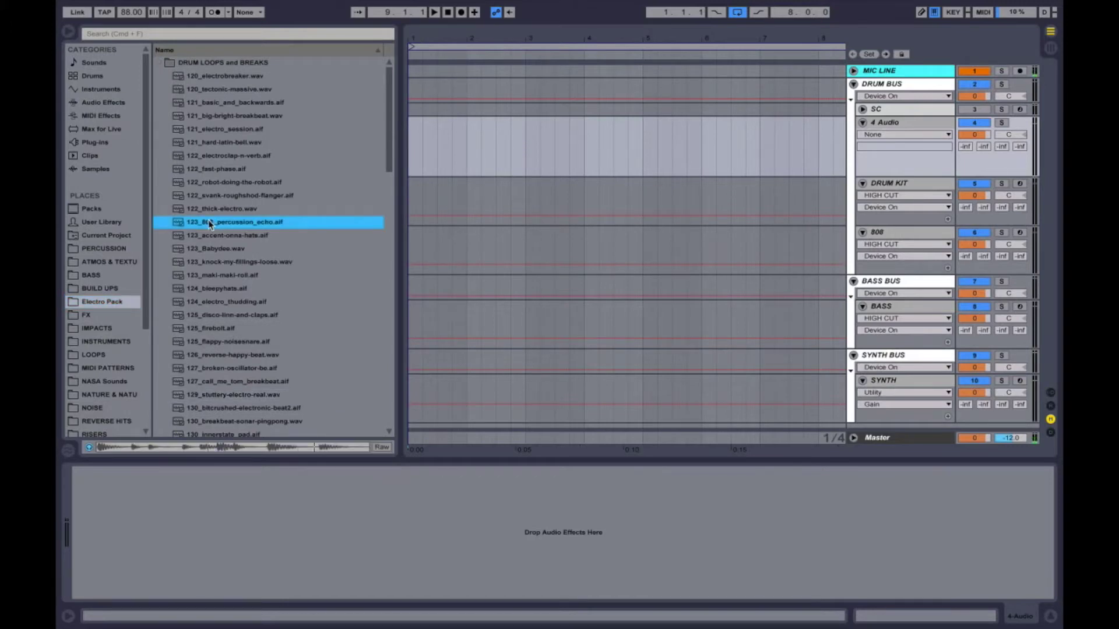
pyautogui.press('space')
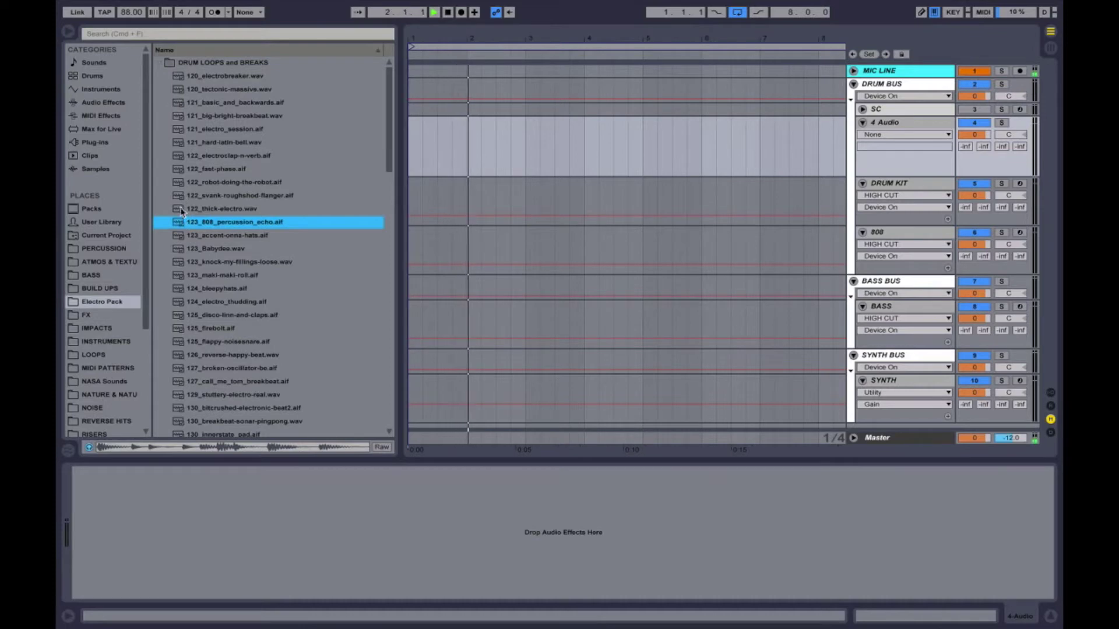
pyautogui.press('Up')
pyautogui.click(192, 250)
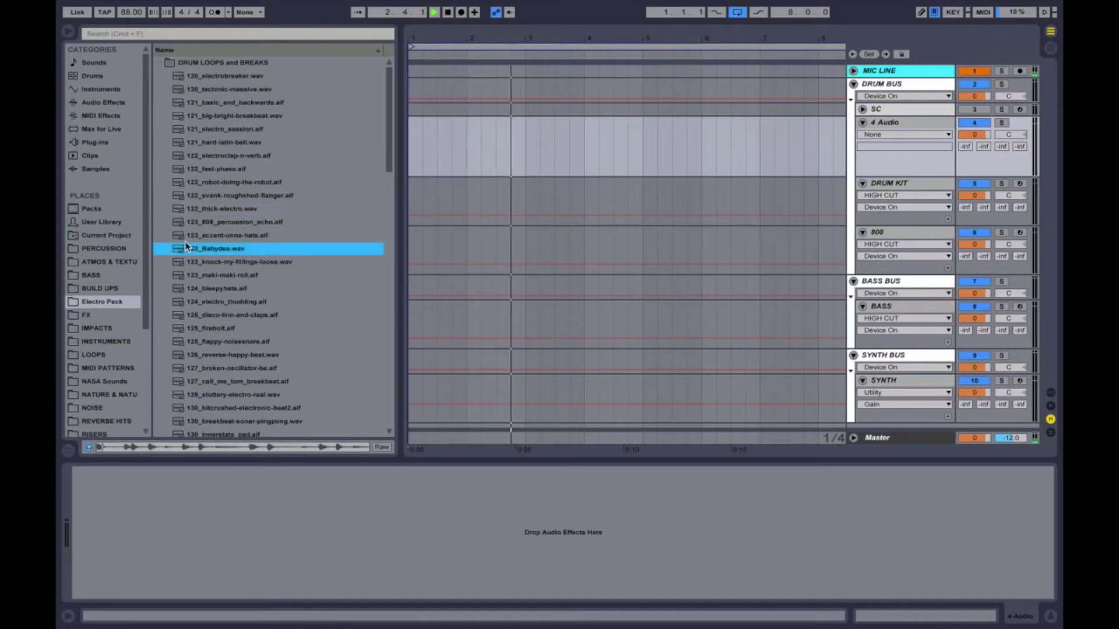
# - Place 123_808_percussion_echo.aif at the start of the new audio track and set the project tempo to 123 BPM
pyautogui.click(187, 226)
pyautogui.press('space')
pyautogui.moveTo(181, 226); pyautogui.dragTo(411, 151)
pyautogui.doubleClick(435, 125)
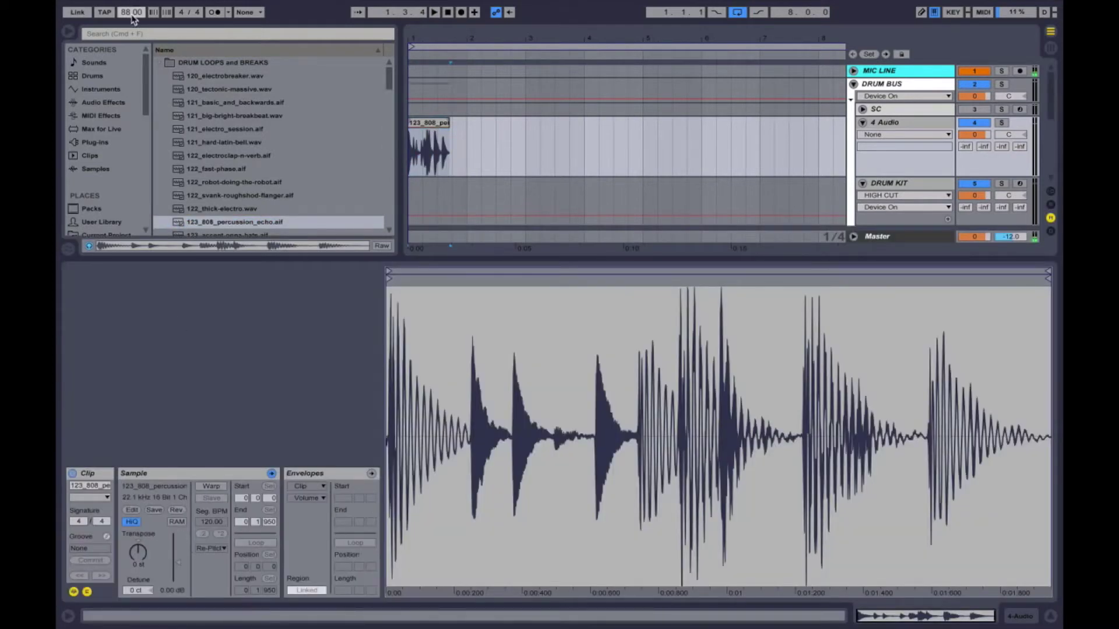
pyautogui.press('Return')
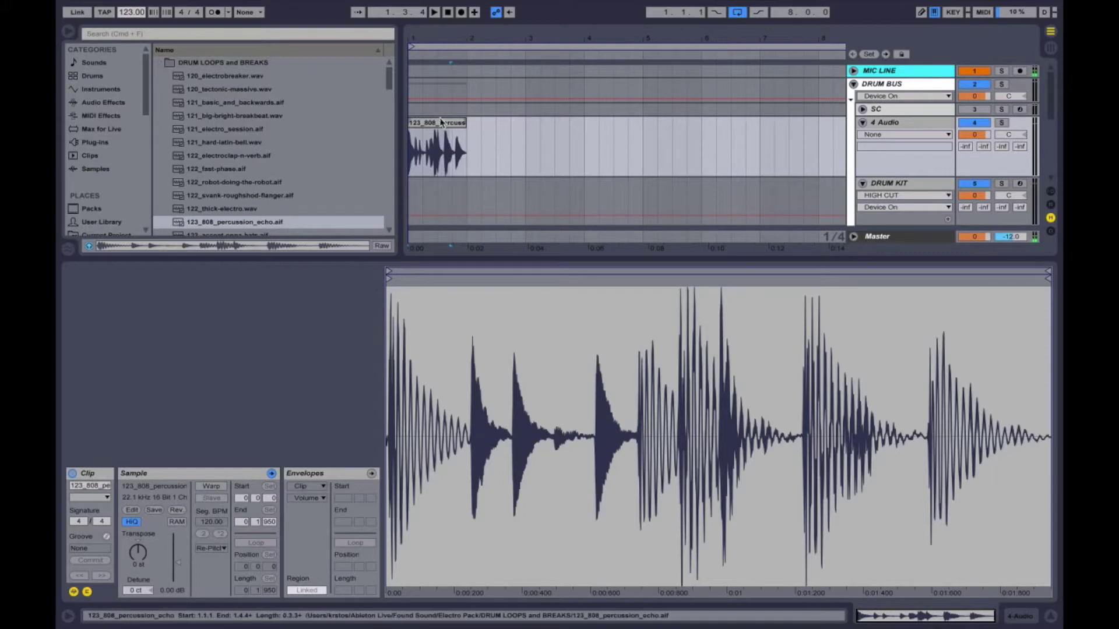
# - Duplicate the percussion loop clip directly after itself and warp the copy in Beats mode
pyautogui.click(449, 127)
pyautogui.press('super+d')
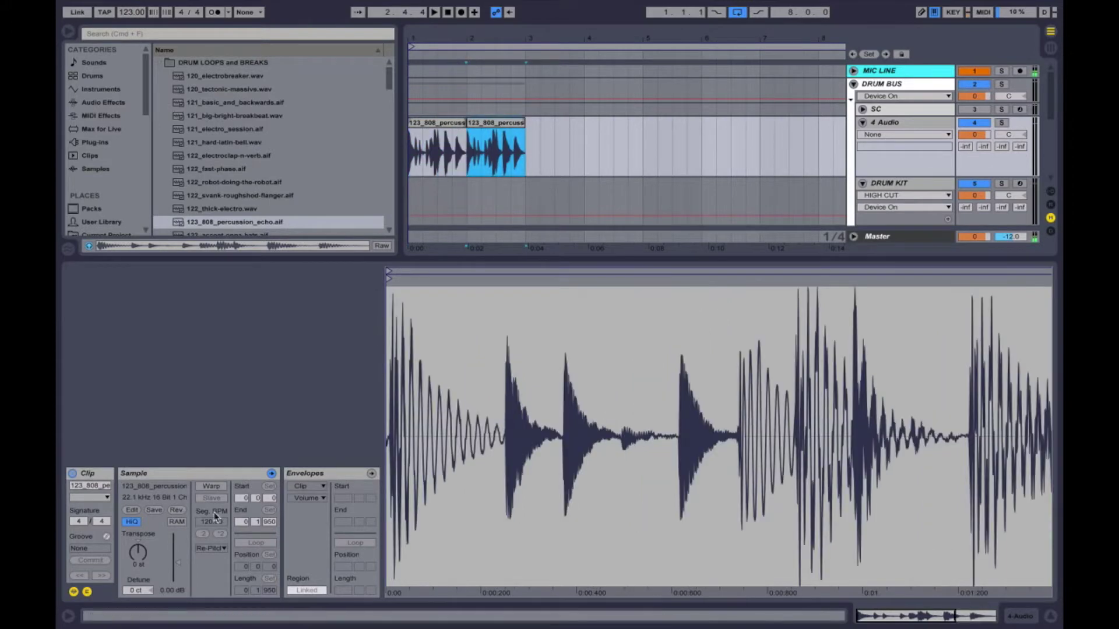
pyautogui.click(211, 487)
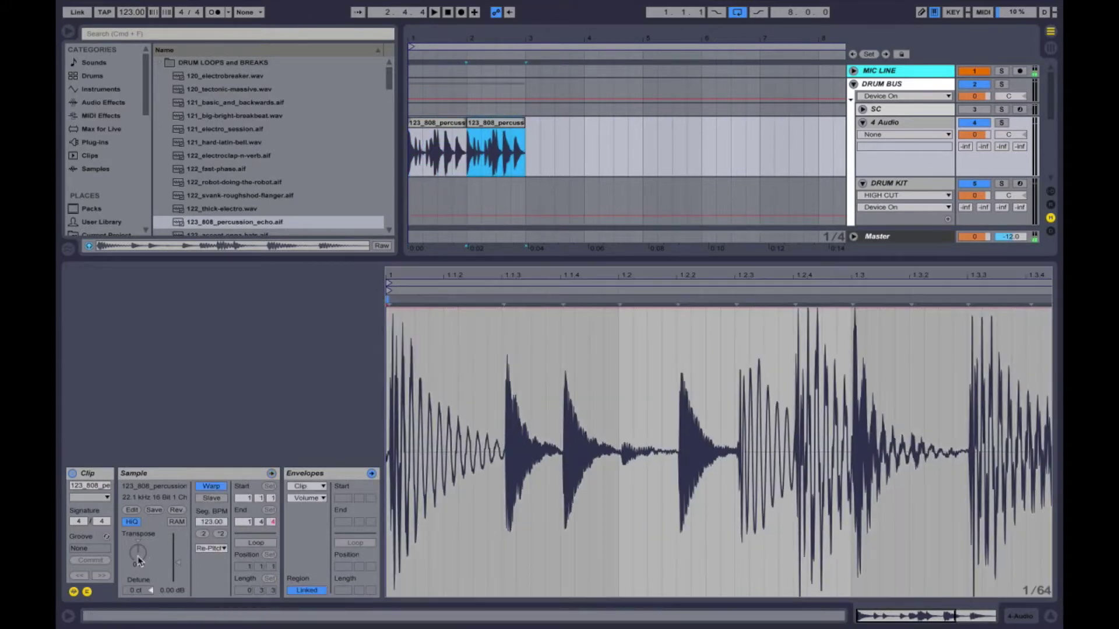
pyautogui.click(211, 548)
pyautogui.click(210, 556)
# - Transpose the duplicated percussion clip to 12 st and set its clip gain to -1.86 dB
pyautogui.moveTo(139, 564); pyautogui.dragTo(140, 556)
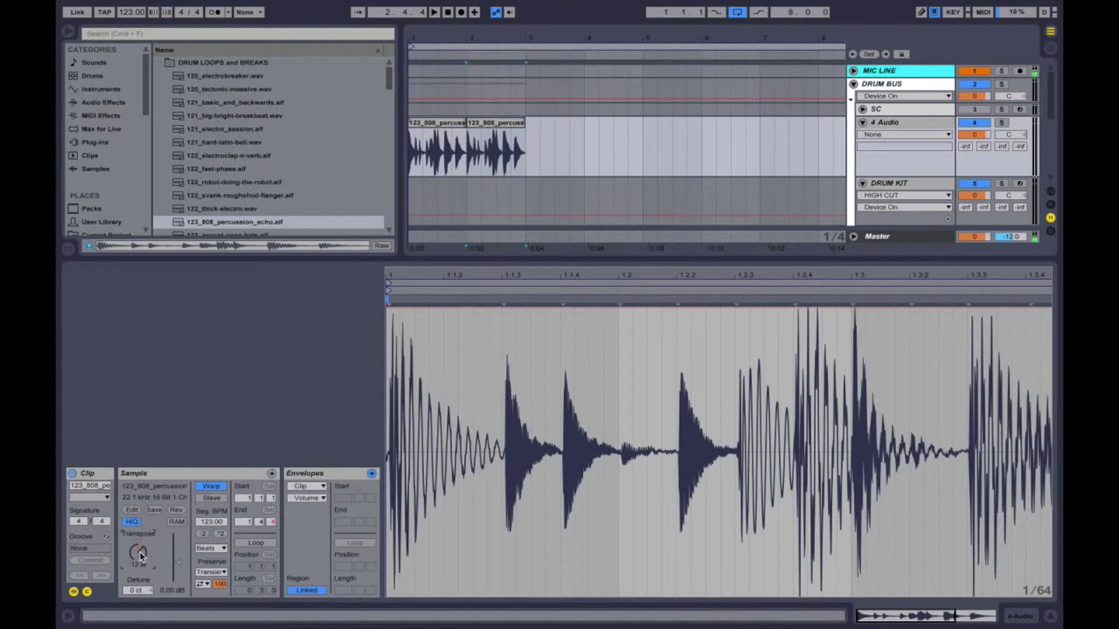
pyautogui.hotkey('shift', 'Tab')
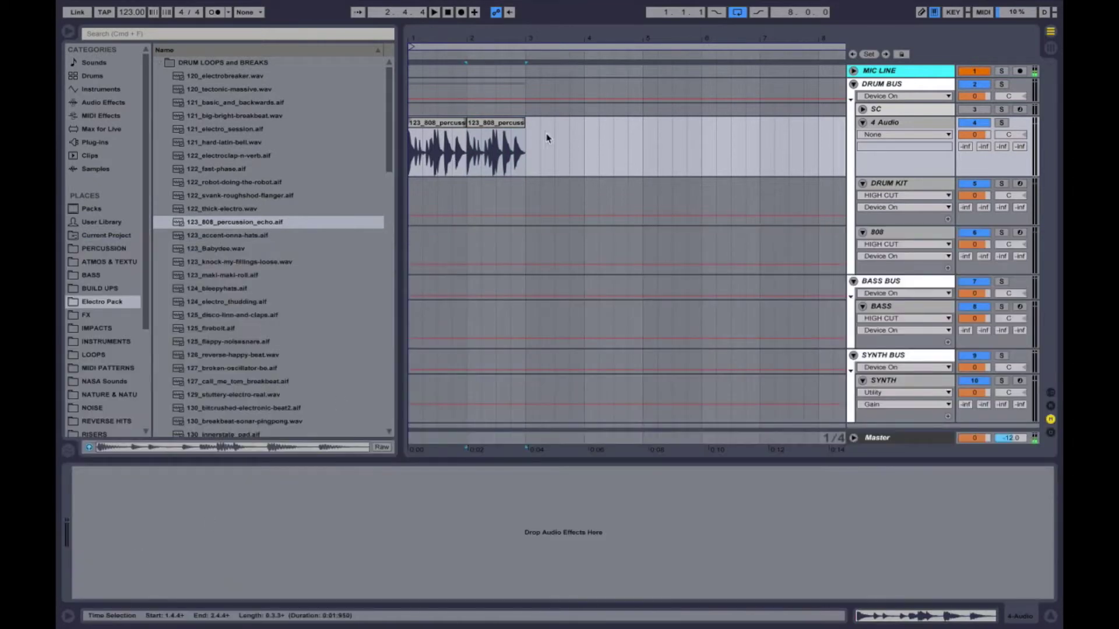
pyautogui.click(502, 125)
pyautogui.moveTo(177, 564); pyautogui.dragTo(178, 568)
pyautogui.click(496, 123)
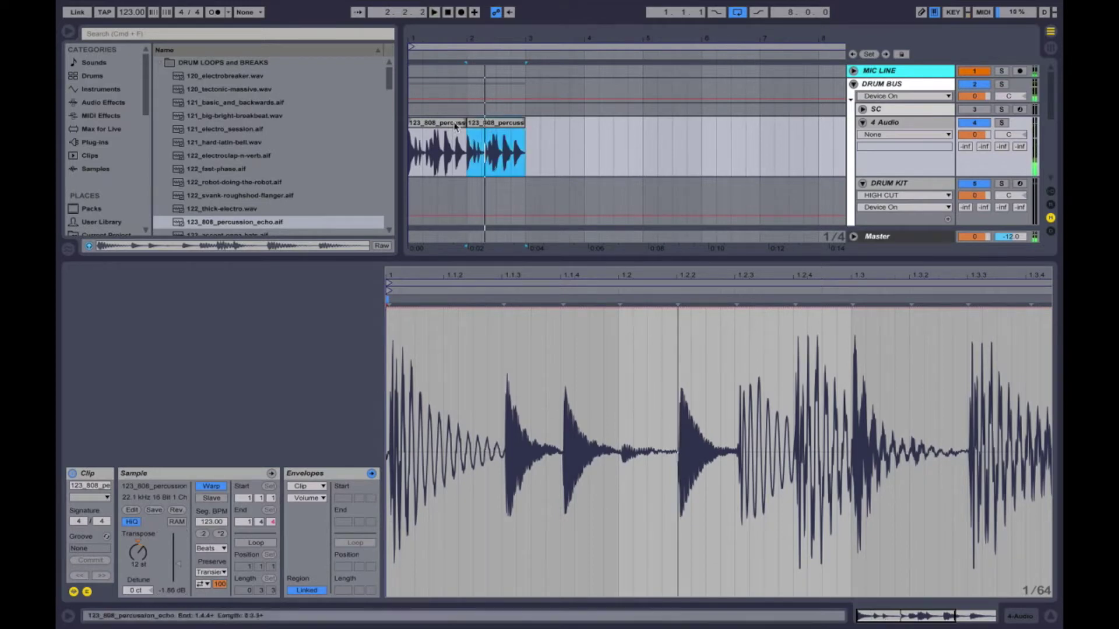
# - Loop playback over both percussion clips and set the new audio track's volume to -9.2 dB
pyautogui.keyDown('shift'); pyautogui.click(446, 124); pyautogui.keyUp('shift')
pyautogui.press('super+l')
pyautogui.press('space')
pyautogui.click(912, 123)
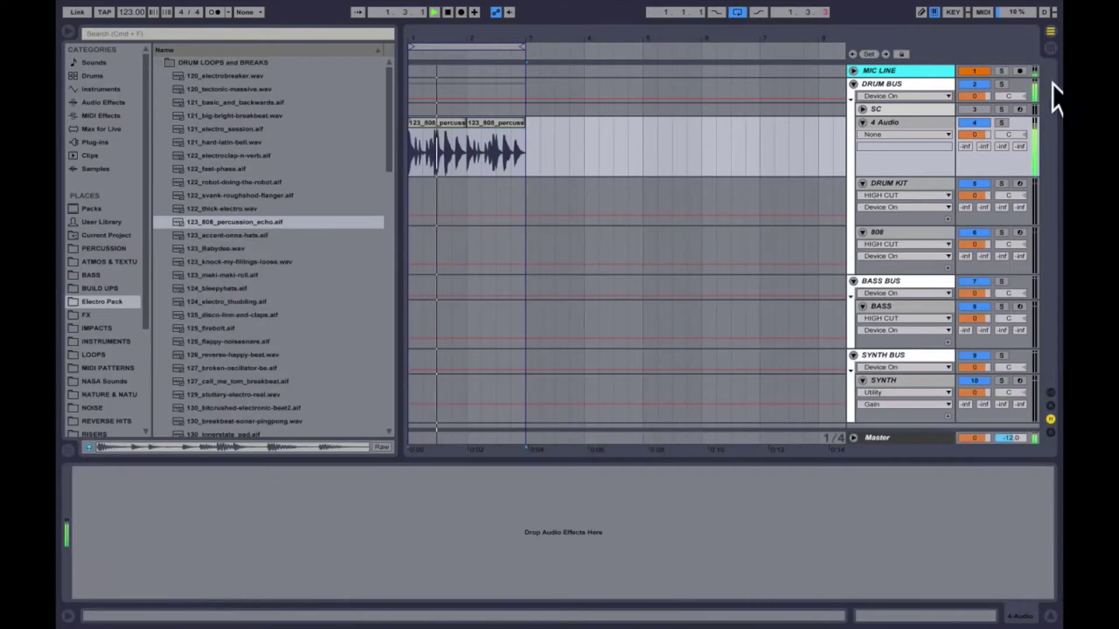
pyautogui.moveTo(971, 135); pyautogui.dragTo(974, 147)
pyautogui.press('space')
# - Turn on the MIX BUS 2018 - DRUM rack on DRUM BUS and look through its device chain
pyautogui.doubleClick(898, 85)
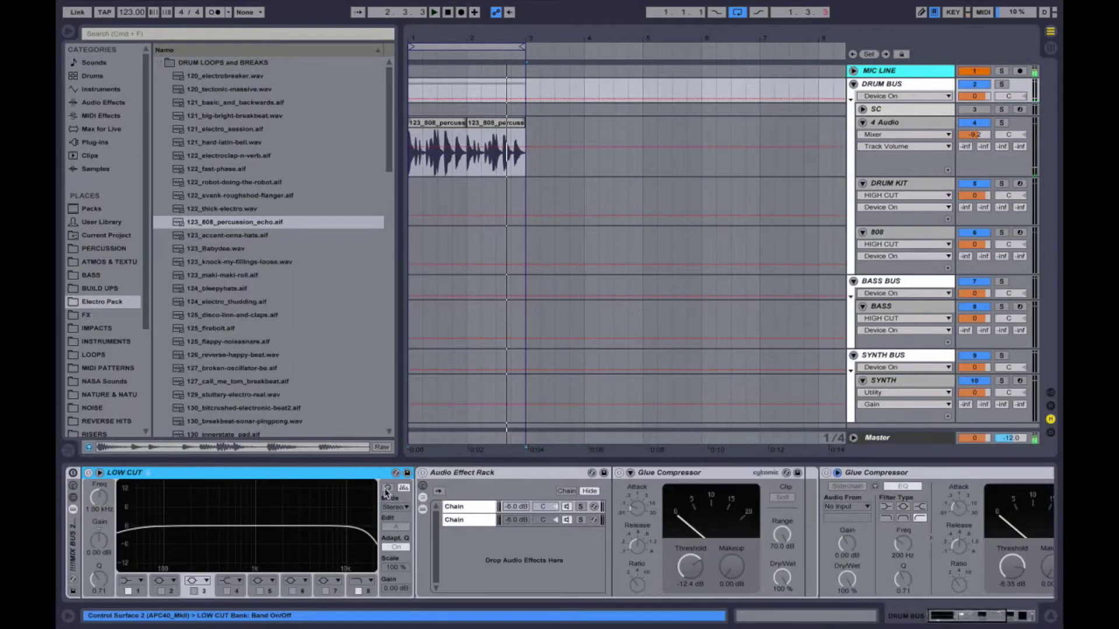
pyautogui.click(78, 474)
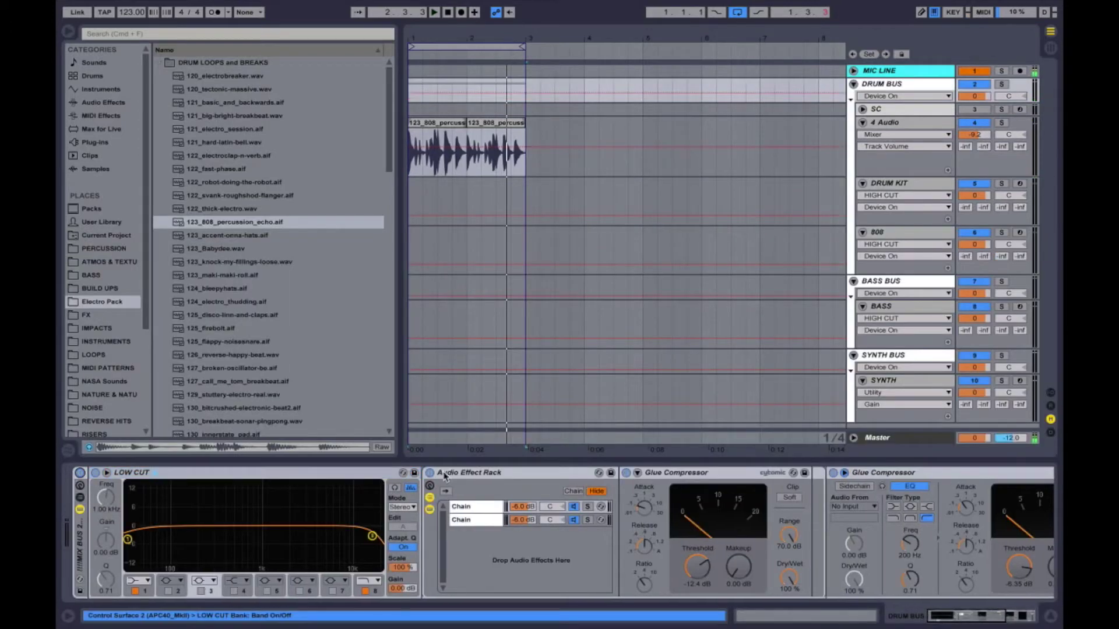
pyautogui.hscroll(6, 688, 486)
pyautogui.scroll(-2, 647, 479)
pyautogui.scroll(4, 646, 479)
pyautogui.scroll(-4, 647, 479)
pyautogui.scroll(4, 647, 479)
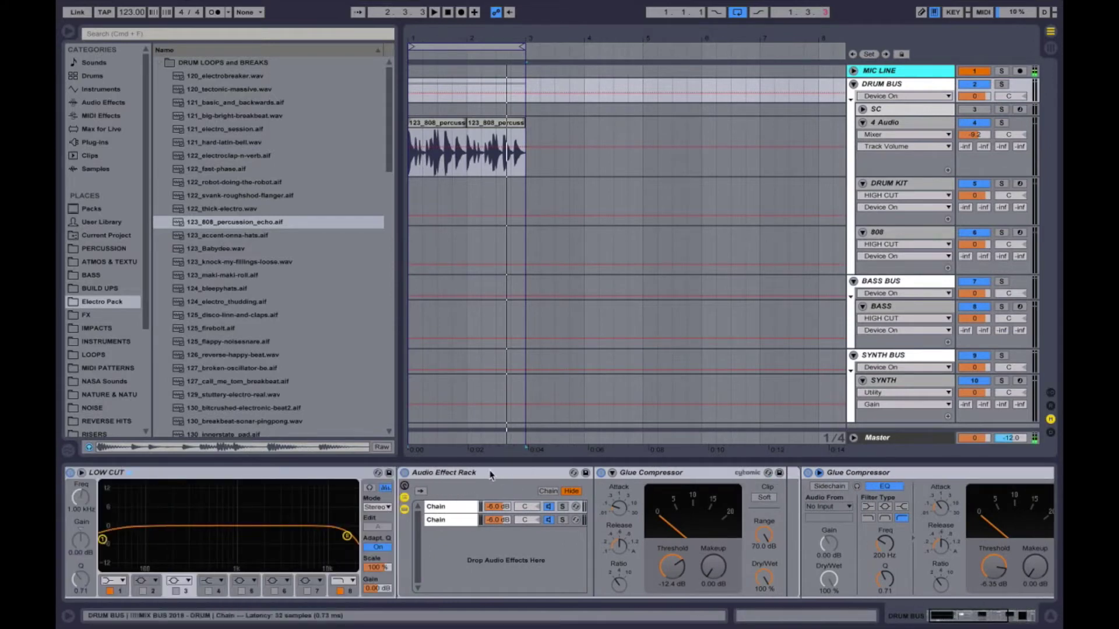
pyautogui.scroll(-4, 476, 474)
pyautogui.scroll(4, 493, 475)
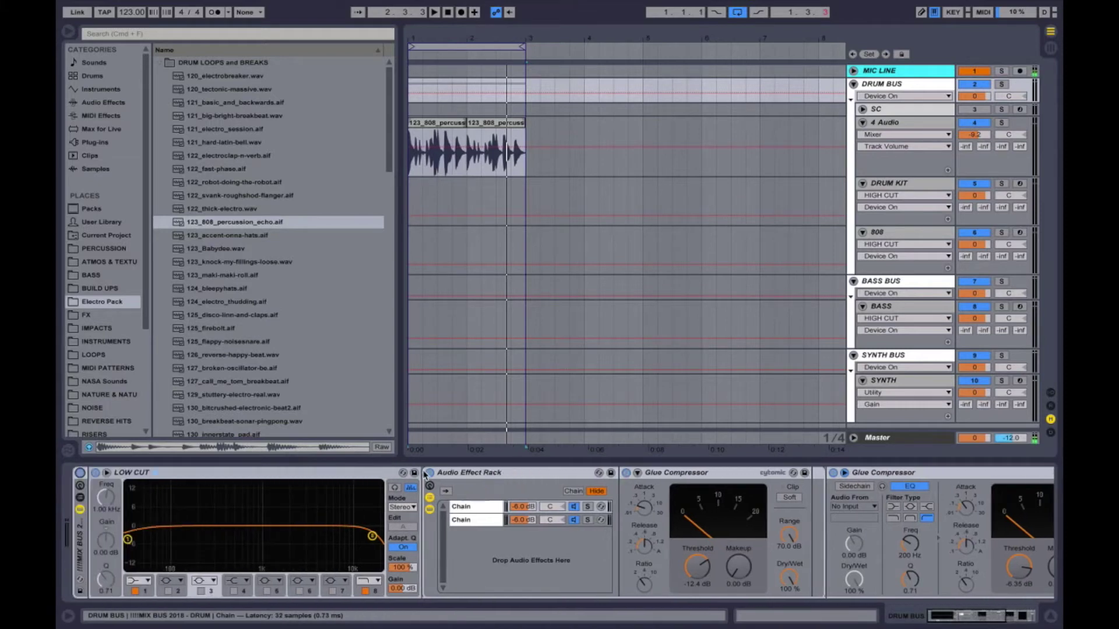
# - Fold the Audio Effect Rack, Glue Compressor, Mix Buss EQ-7A and Limiter, leaving LOW CUT selected, and hide the browser
pyautogui.doubleClick(424, 475)
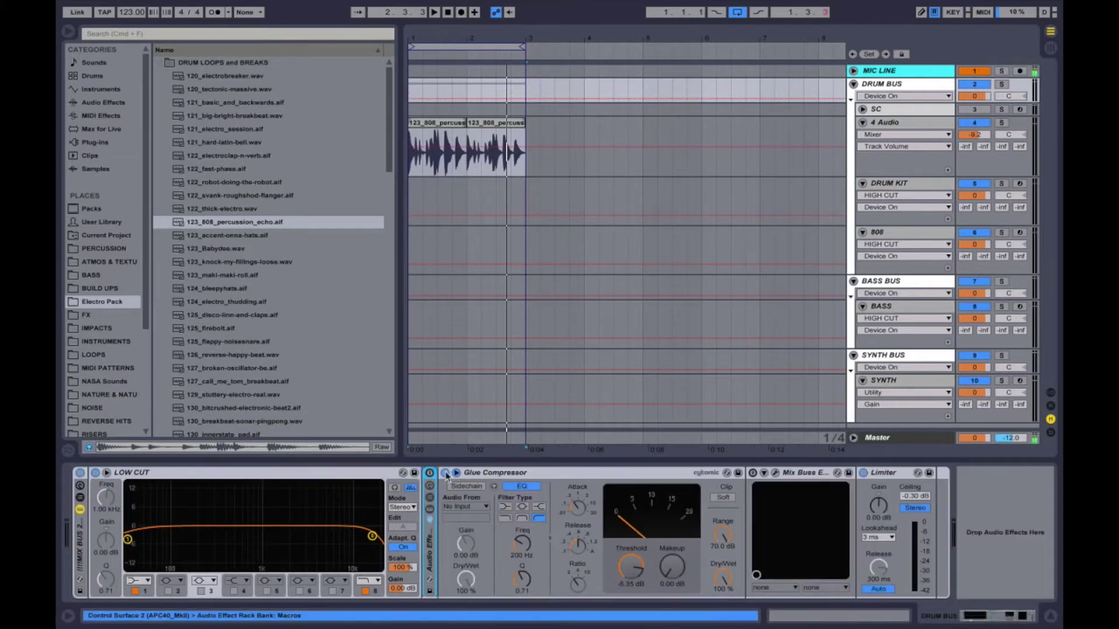
pyautogui.doubleClick(492, 473)
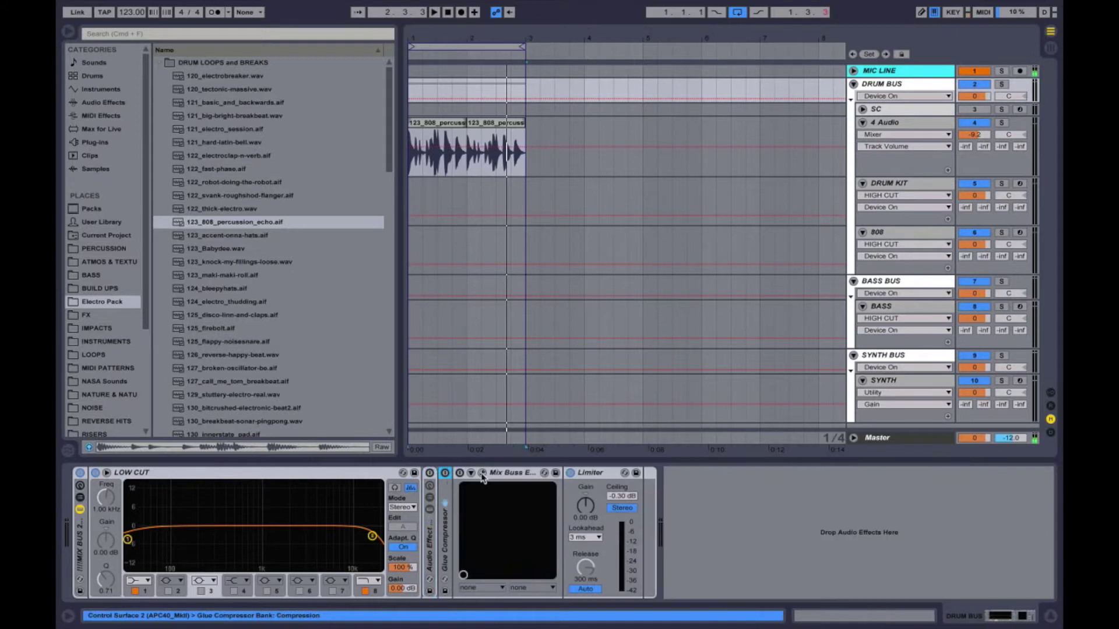
pyautogui.doubleClick(513, 473)
pyautogui.doubleClick(505, 474)
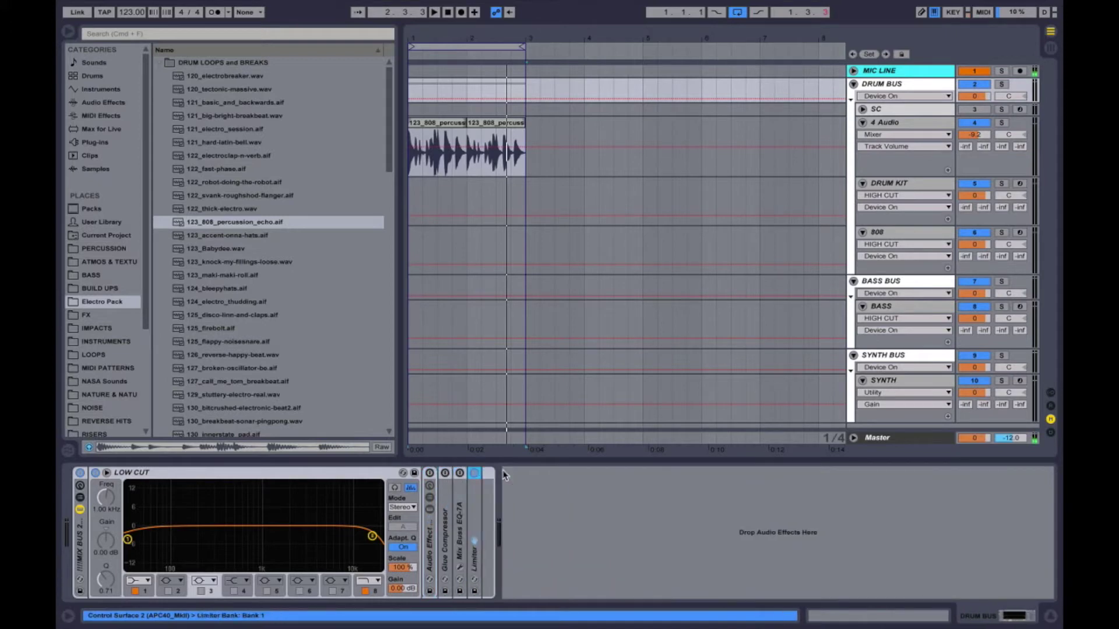
pyautogui.click(172, 476)
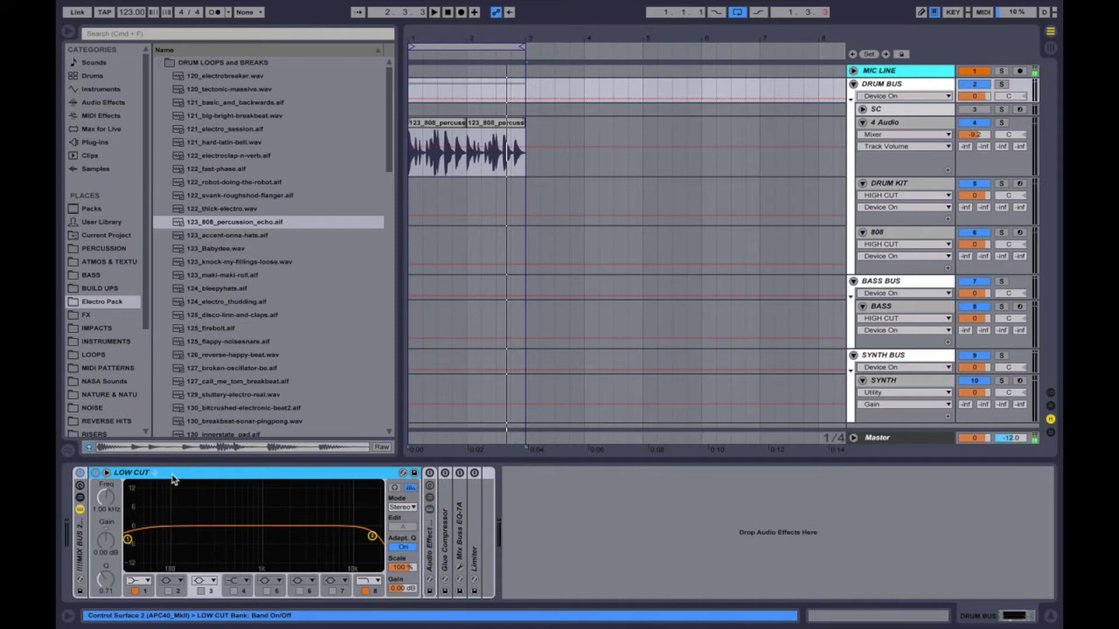
pyautogui.press('super+alt+b')
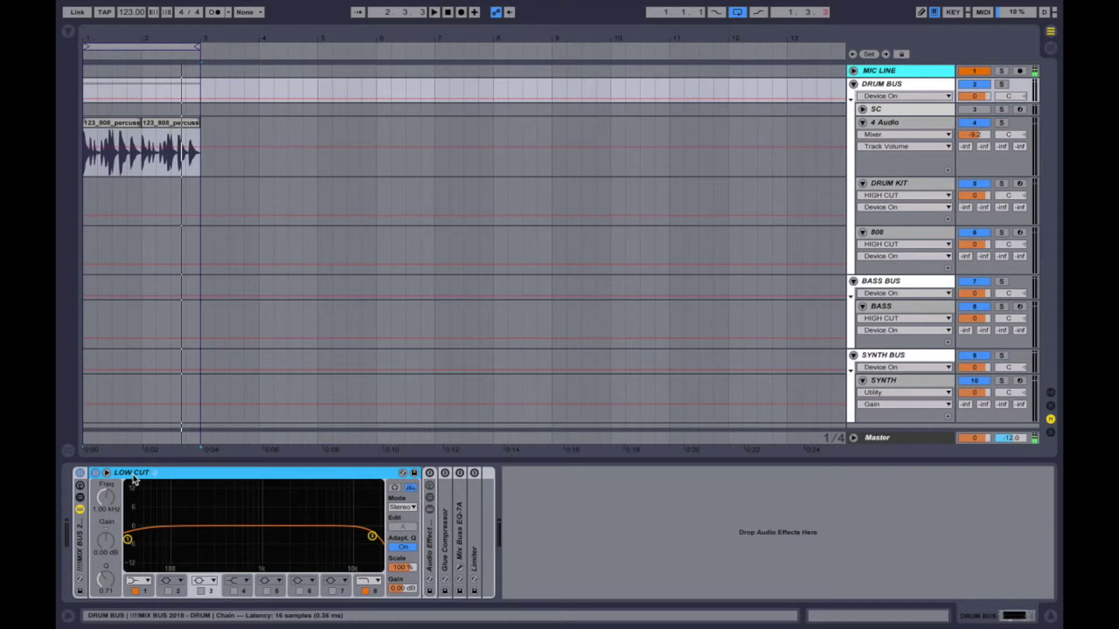
# - Play the percussion loop and examine its spectrum in LOW CUT's enlarged and compact displays
pyautogui.press('space')
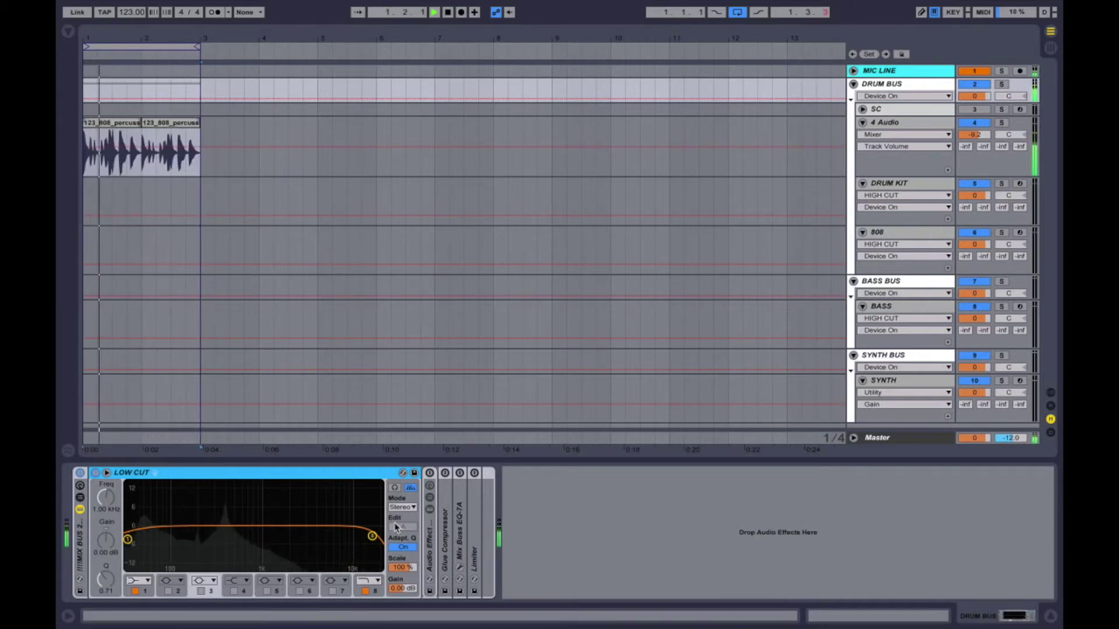
pyautogui.doubleClick(327, 521)
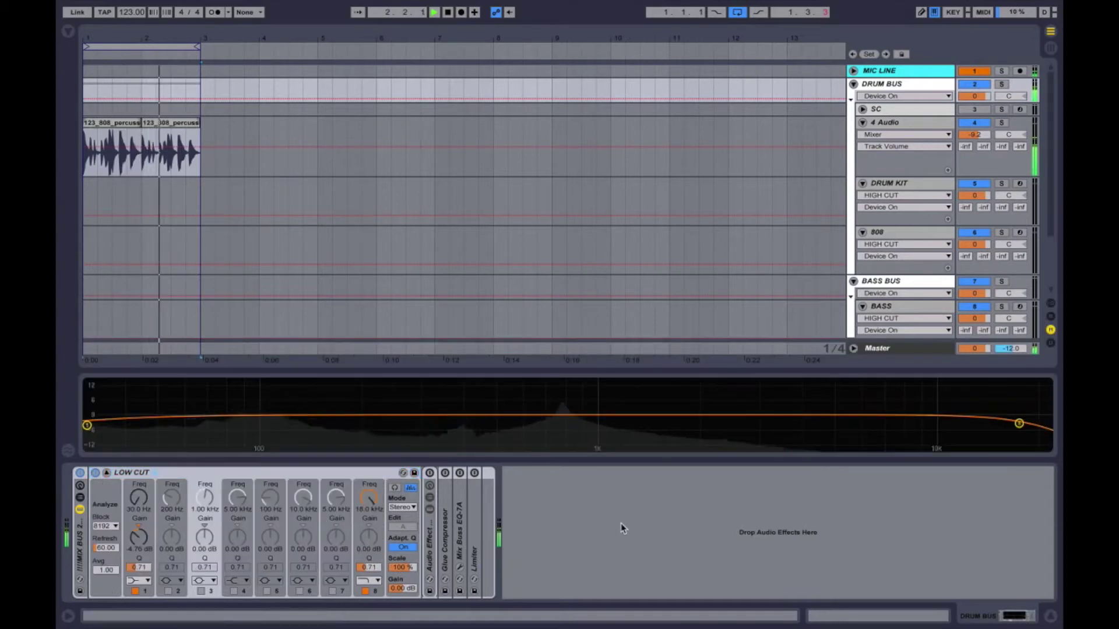
pyautogui.doubleClick(644, 430)
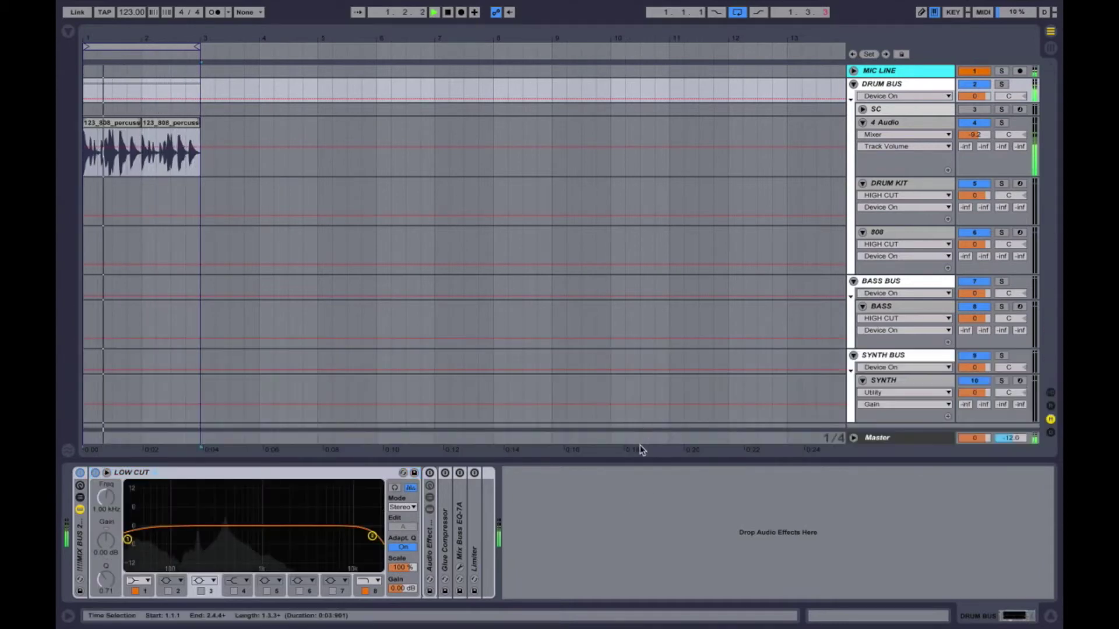
pyautogui.press('space')
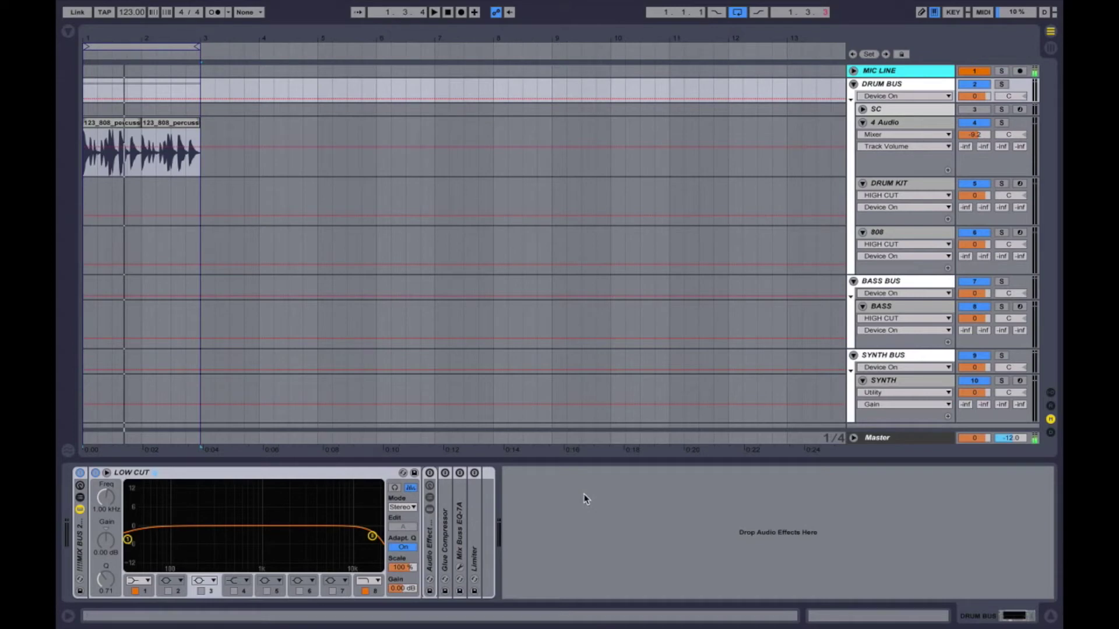
pyautogui.press('space')
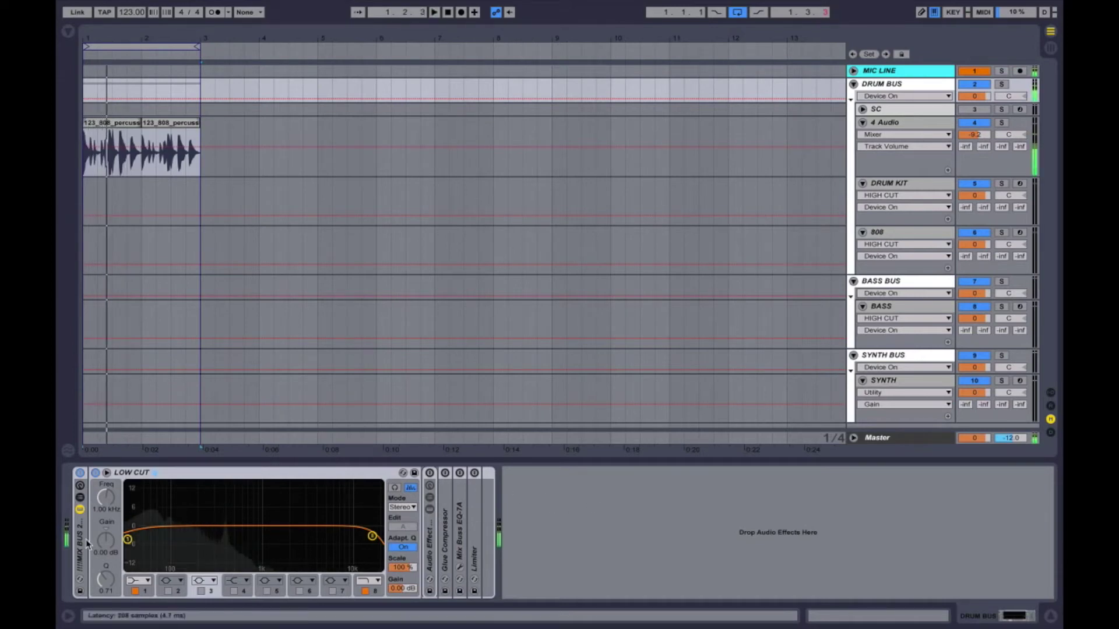
# - Enable band 3 in LOW CUT as a -9.30 dB dip at 529 Hz and compare the loop with the band bypassed
pyautogui.click(201, 591)
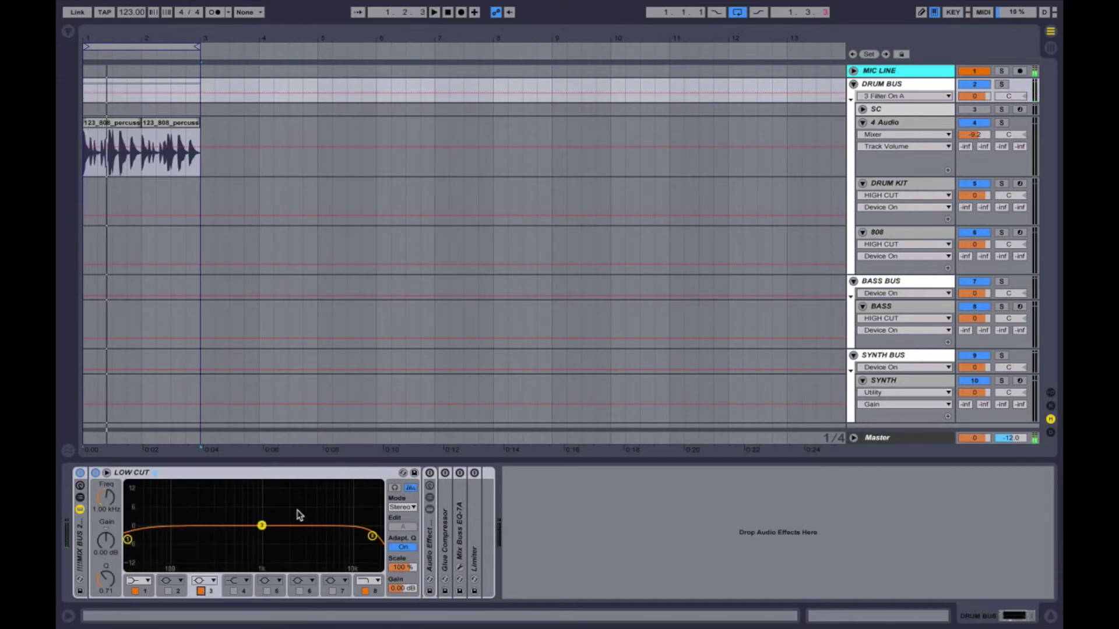
pyautogui.moveTo(261, 526); pyautogui.dragTo(238, 552)
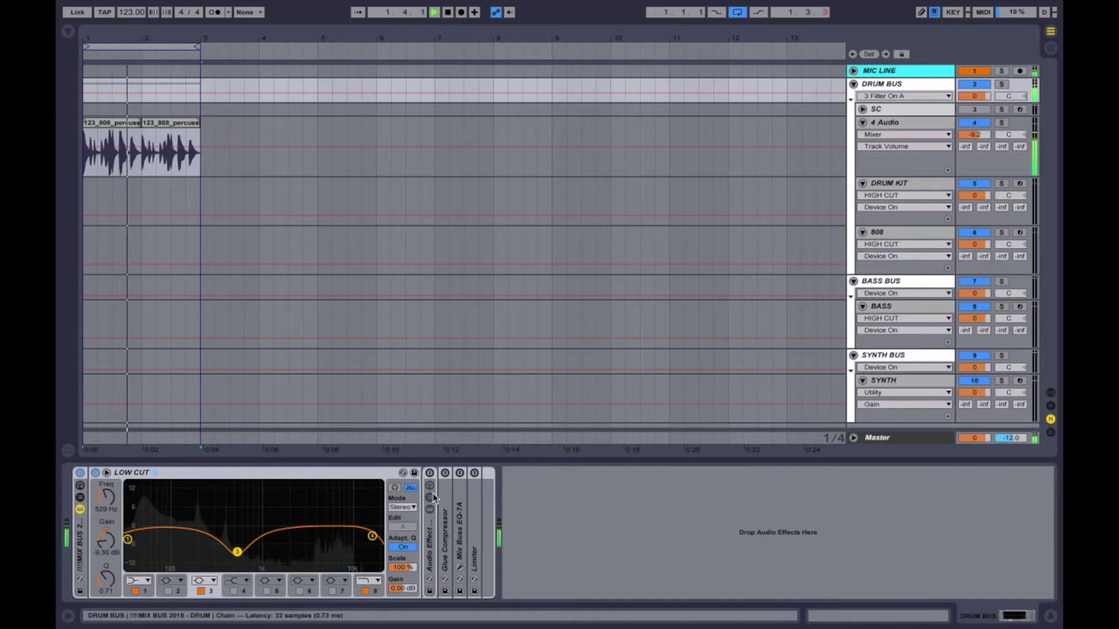
pyautogui.click(201, 591)
pyautogui.click(201, 591)
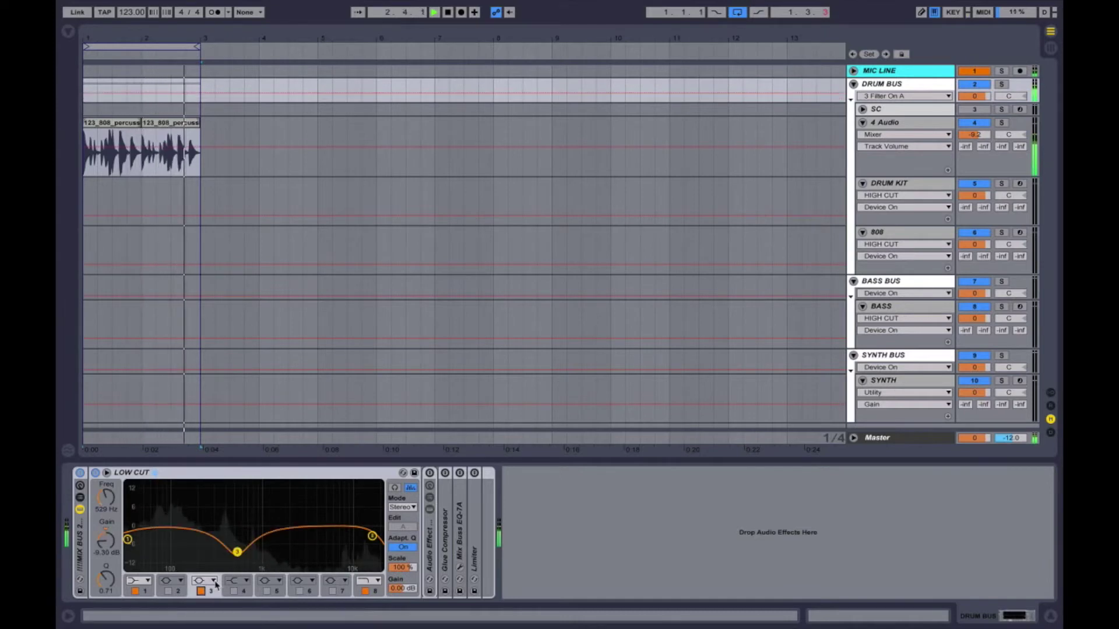
# - Move LOW CUT's band 3 dip to 1.83 kHz and compare the sound with the band off and on
pyautogui.moveTo(237, 551); pyautogui.dragTo(285, 552)
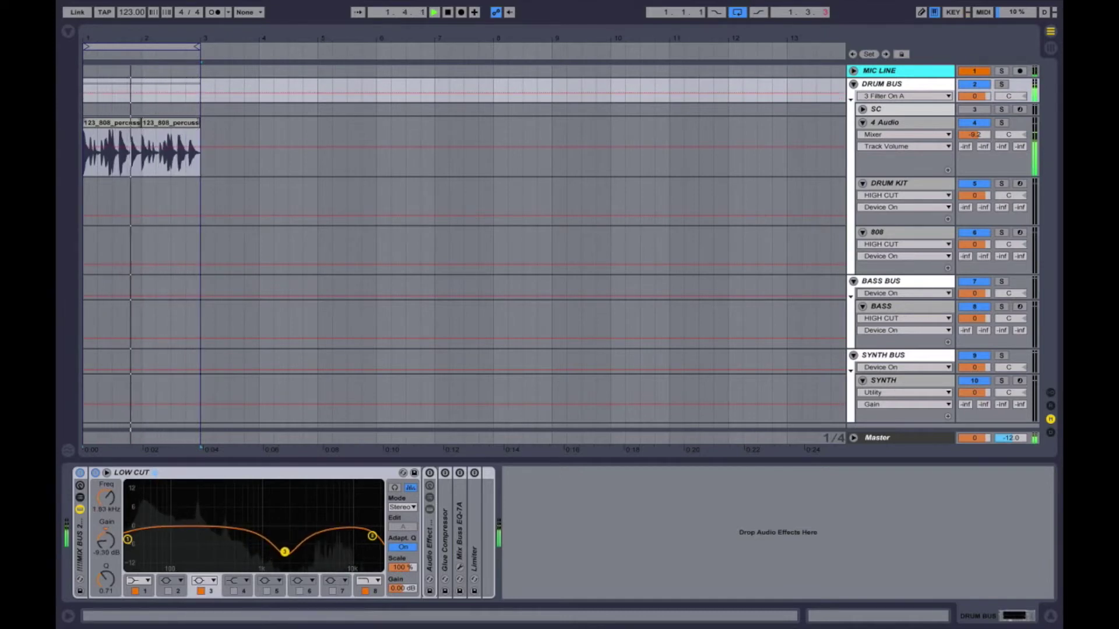
pyautogui.click(200, 591)
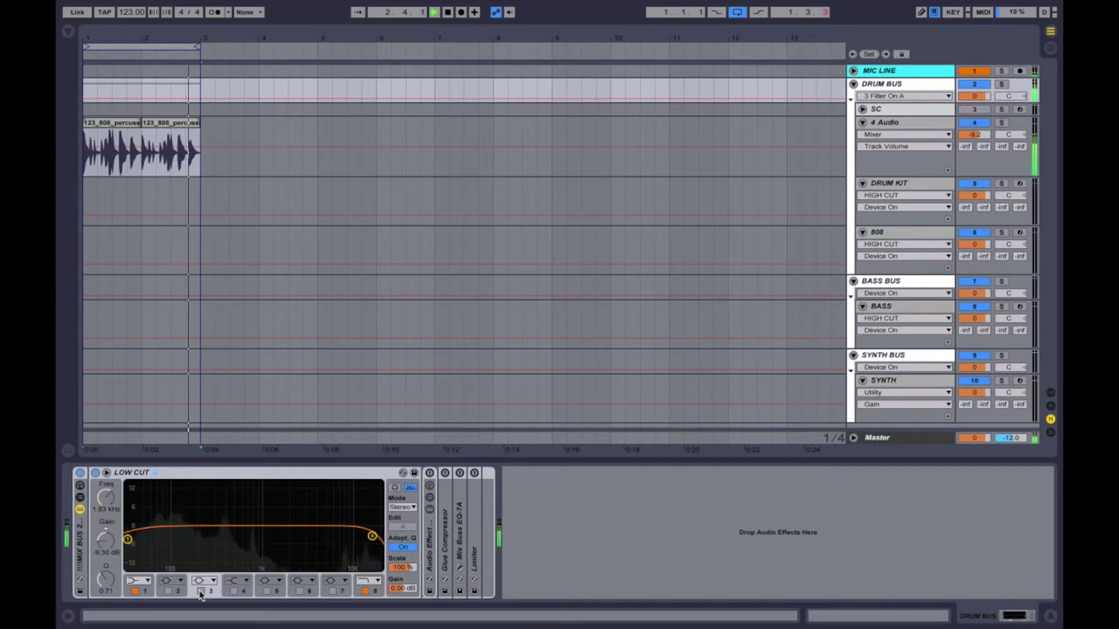
pyautogui.click(201, 590)
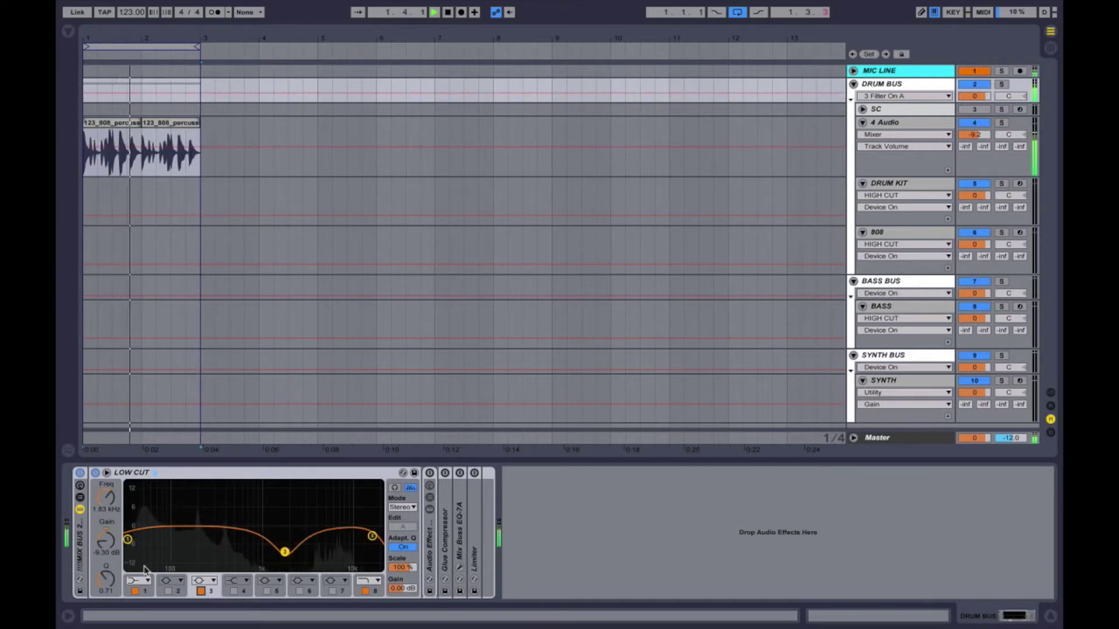
# - Narrow LOW CUT's band 3 to a Q of 1.94 and compare the sound with the band off and on
pyautogui.moveTo(111, 584); pyautogui.dragTo(112, 571)
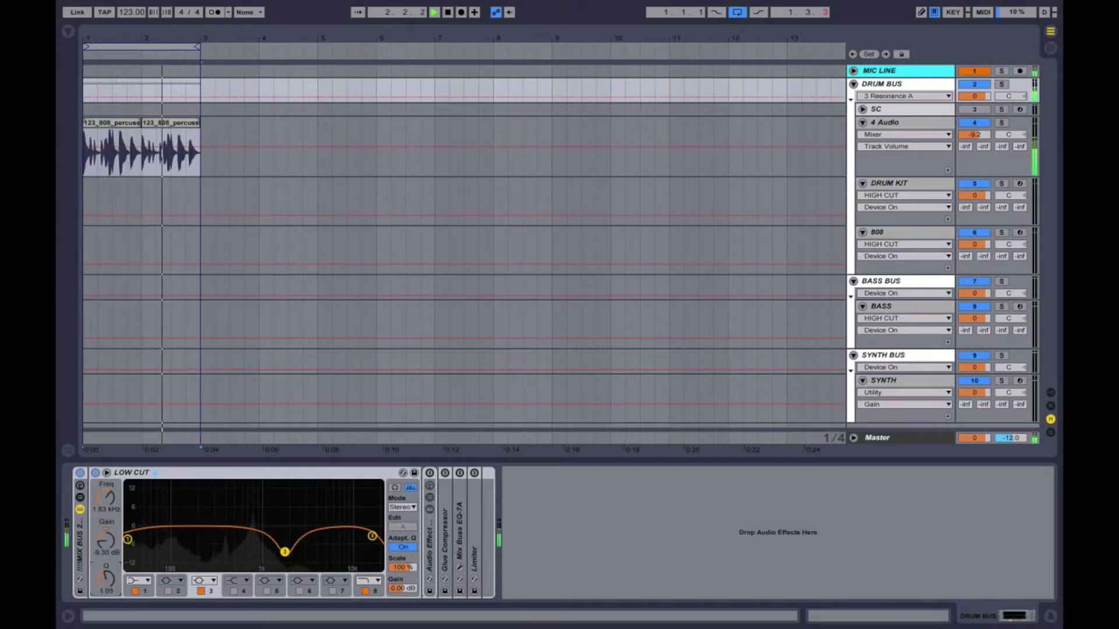
pyautogui.click(200, 591)
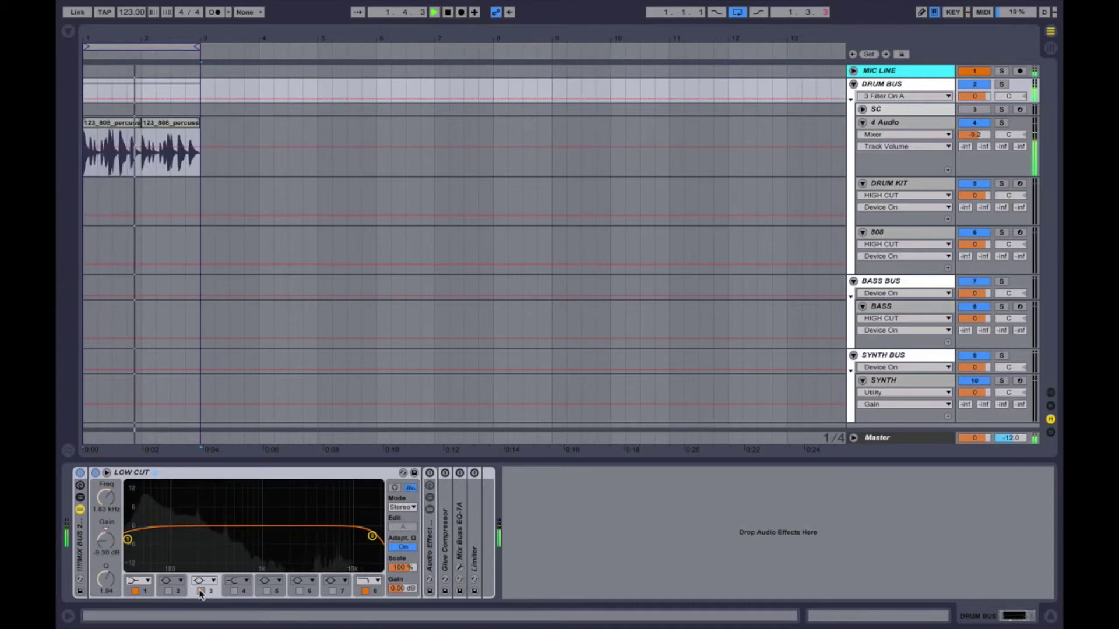
pyautogui.click(200, 590)
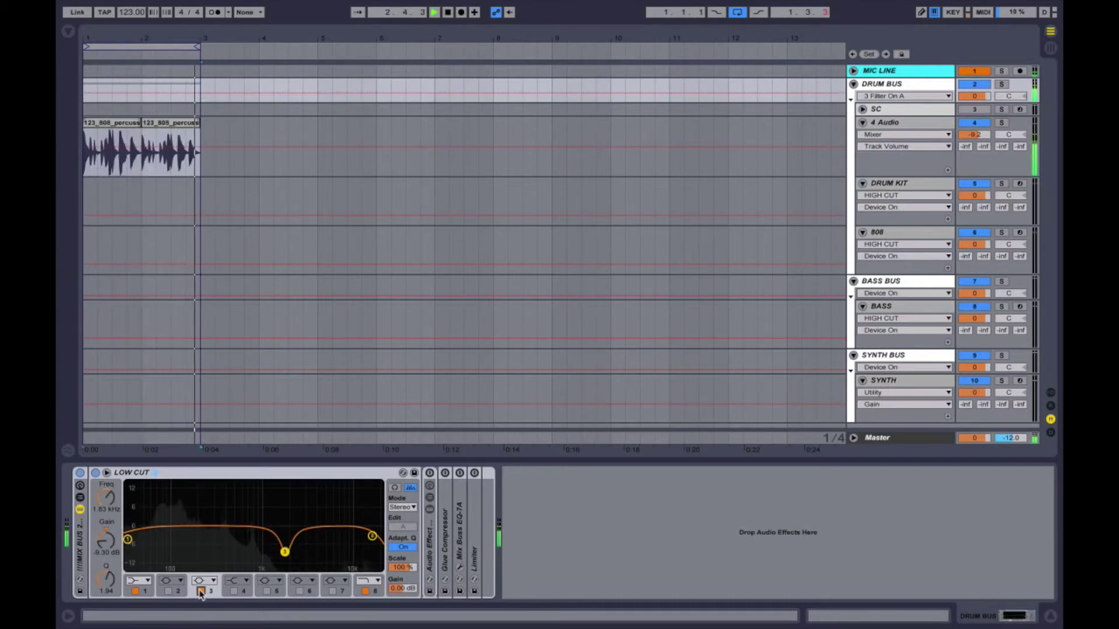
# - Unfold the Audio Effect Rack, stop playback and examine what each of its two parallel chains contains
pyautogui.doubleClick(431, 542)
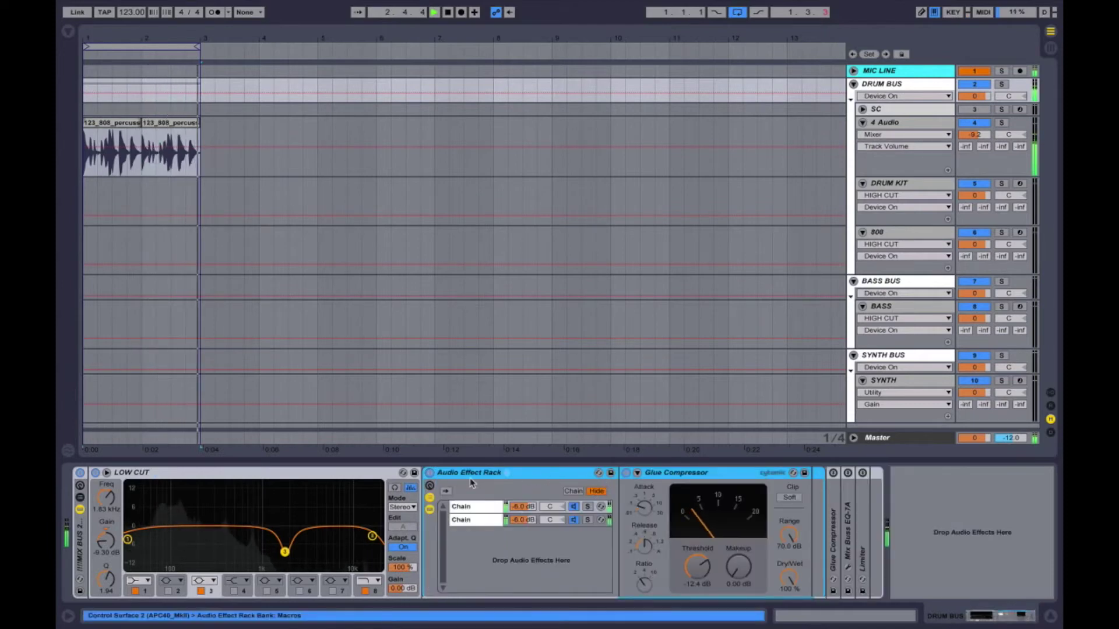
pyautogui.press('space')
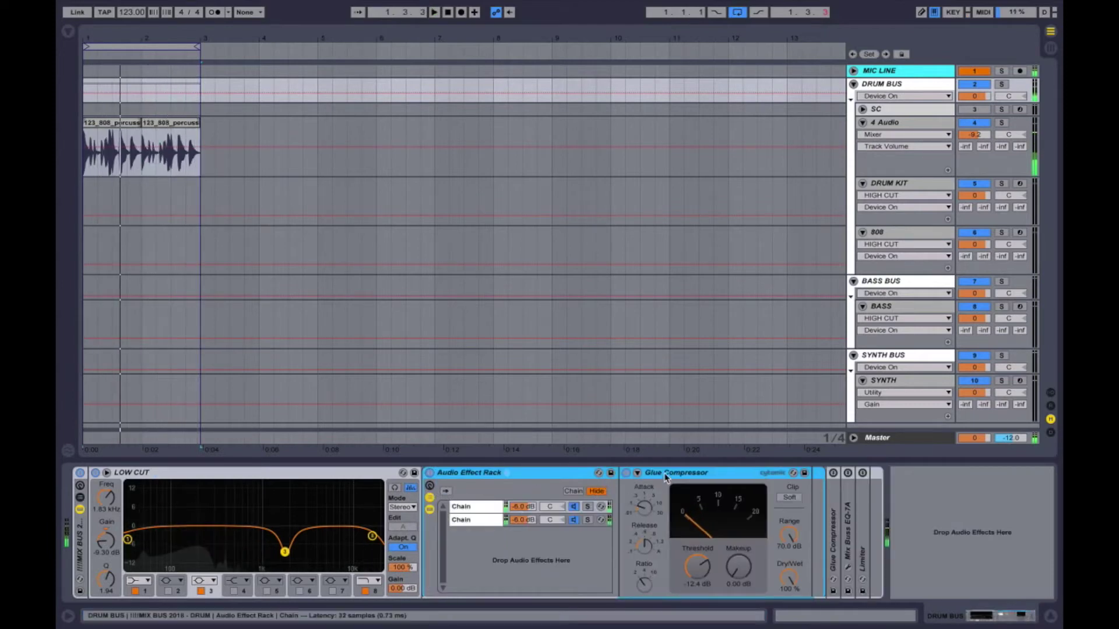
pyautogui.click(515, 480)
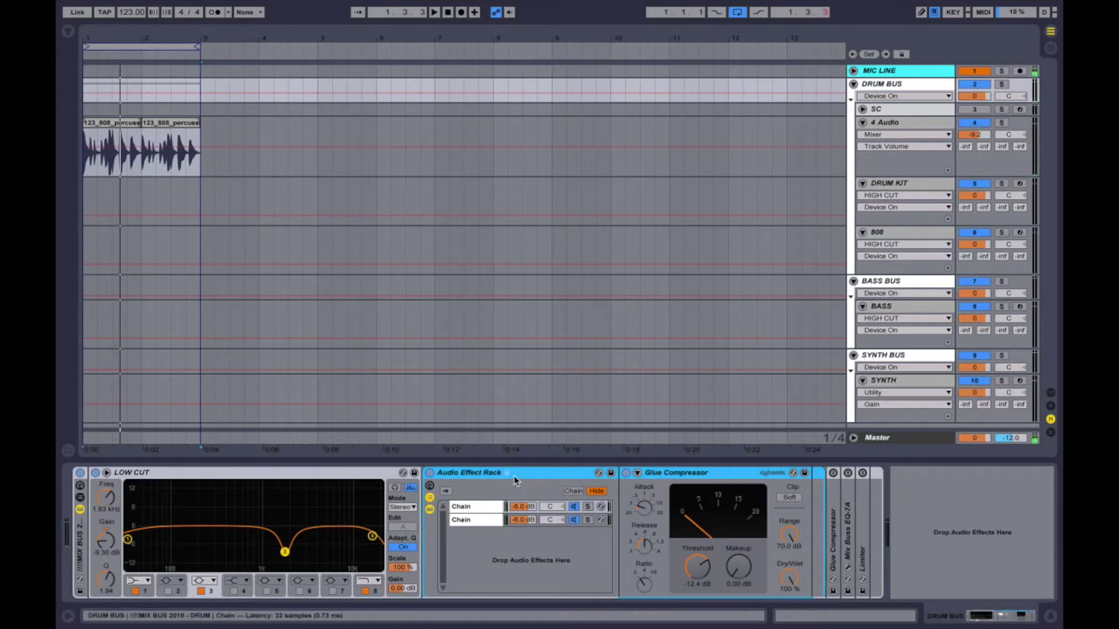
pyautogui.click(472, 507)
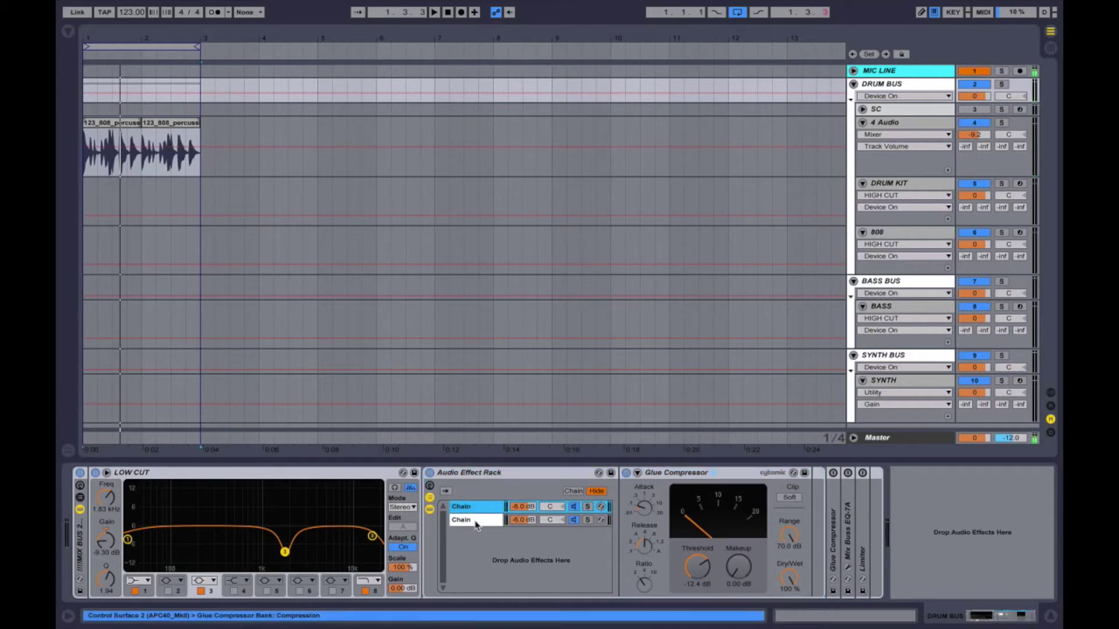
pyautogui.click(476, 522)
pyautogui.click(475, 509)
pyautogui.click(477, 521)
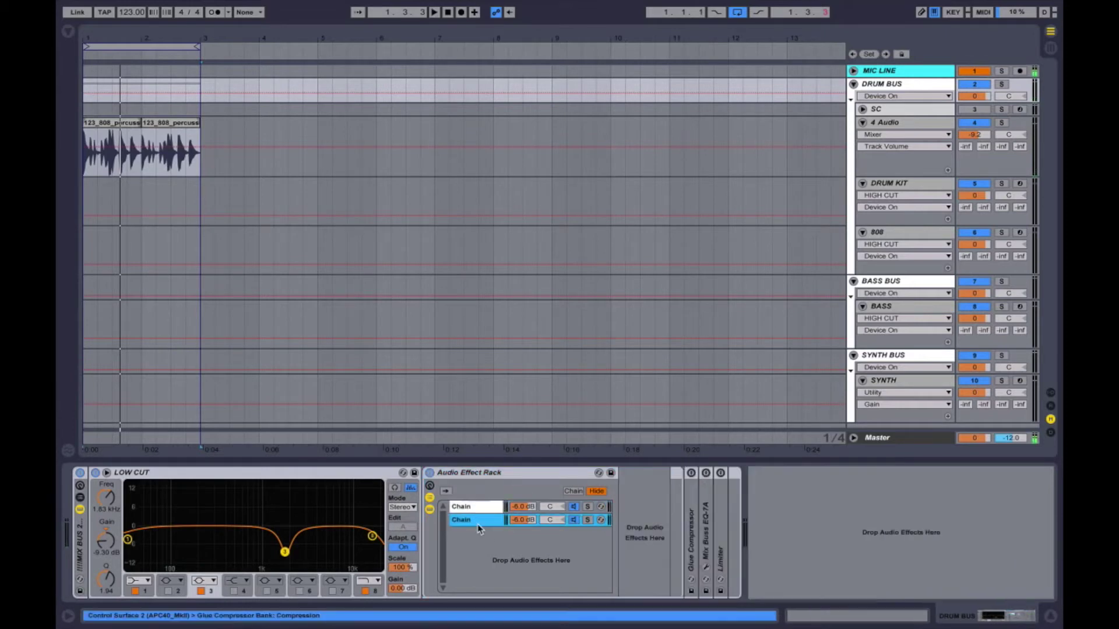
pyautogui.click(487, 510)
pyautogui.click(484, 523)
pyautogui.click(479, 509)
pyautogui.click(504, 473)
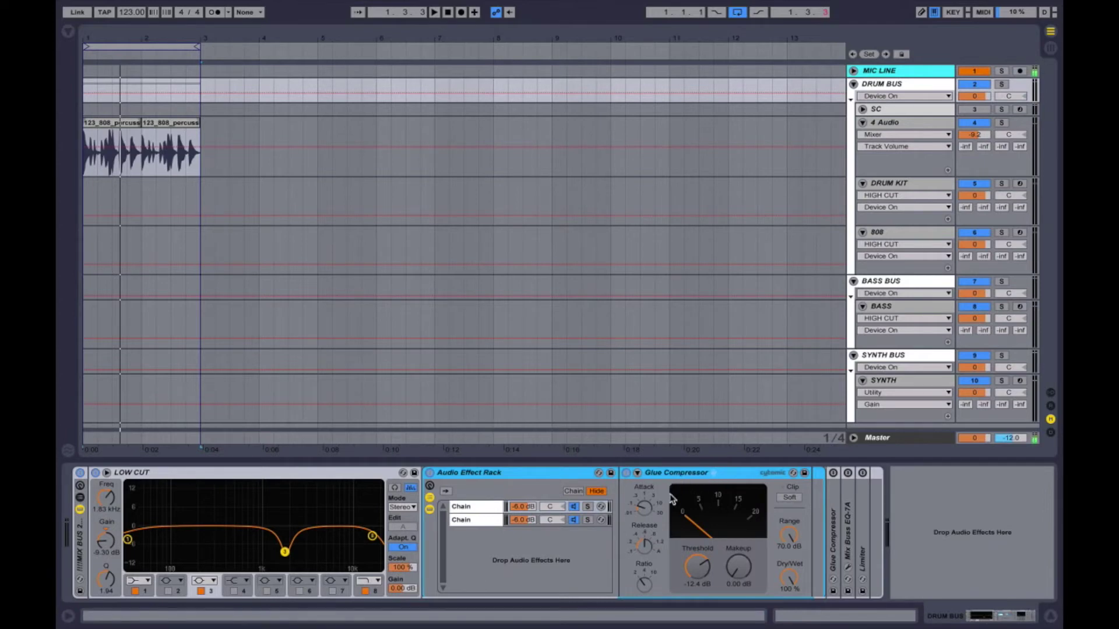
# - Play the loop with the Glue Compressor's makeup raised to about 4 dB and compare it against the bypassed Audio Effect Rack
pyautogui.click(676, 475)
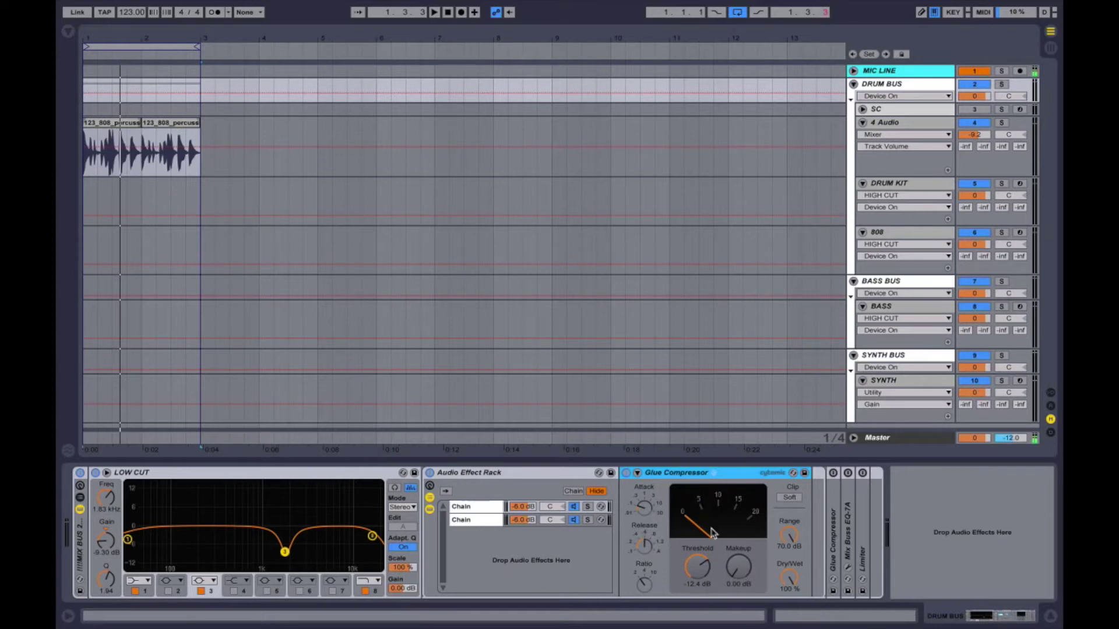
pyautogui.press('space')
pyautogui.moveTo(738, 567); pyautogui.dragTo(739, 546)
pyautogui.click(430, 474)
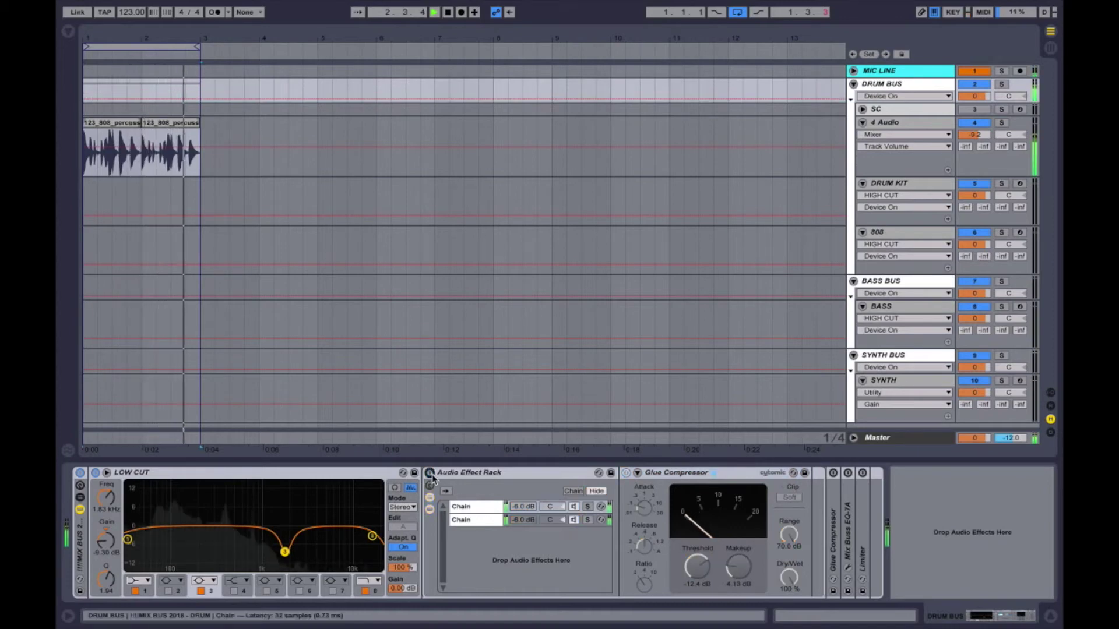
pyautogui.click(430, 473)
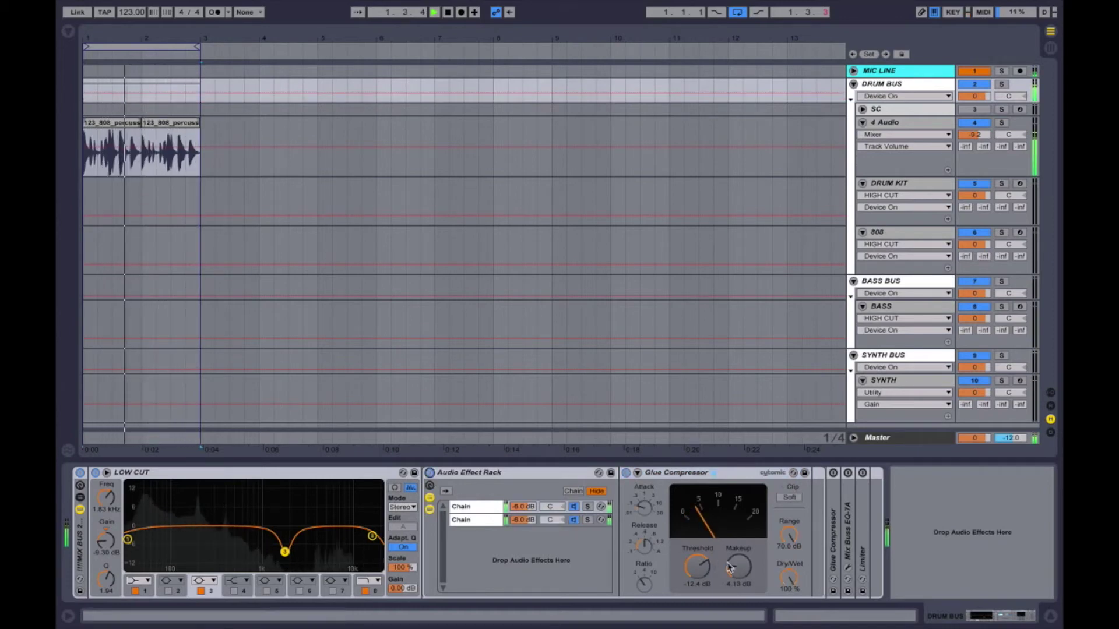
# - Set the rack's Glue Compressor to a -19.7 dB threshold and 4.76 dB makeup, comparing against the bypassed rack
pyautogui.moveTo(744, 573); pyautogui.dragTo(704, 571)
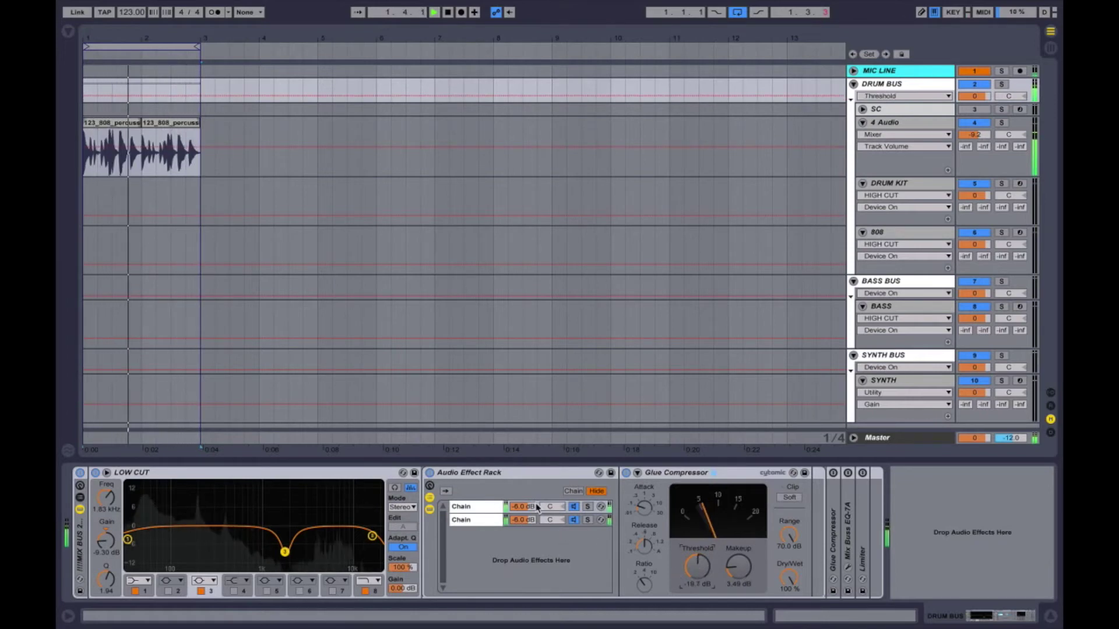
pyautogui.click(430, 473)
pyautogui.click(429, 473)
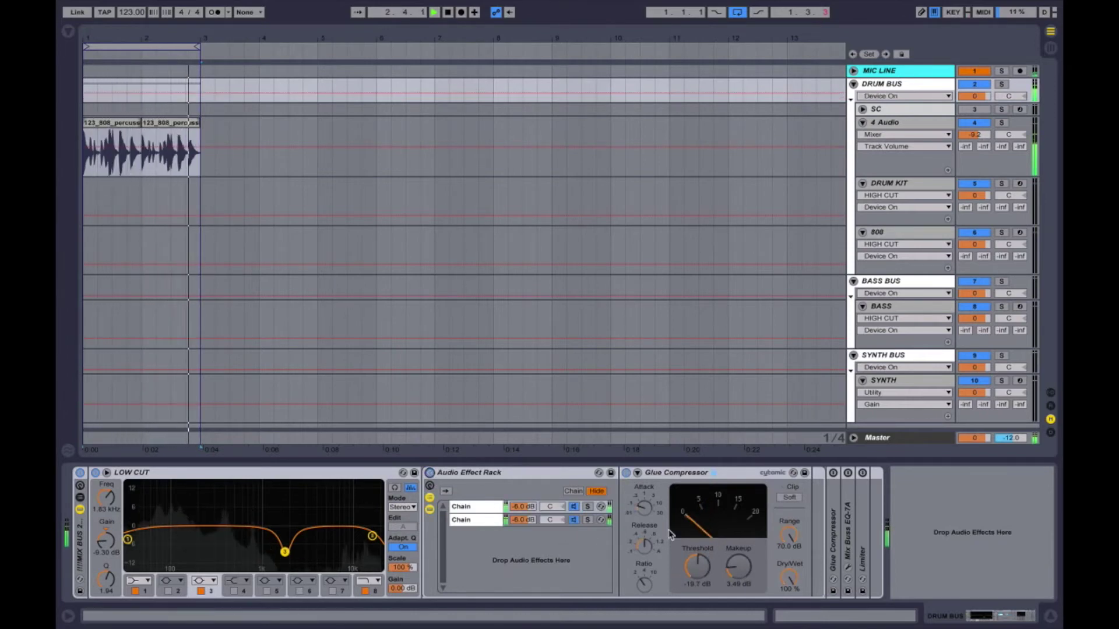
pyautogui.moveTo(741, 581); pyautogui.dragTo(742, 574)
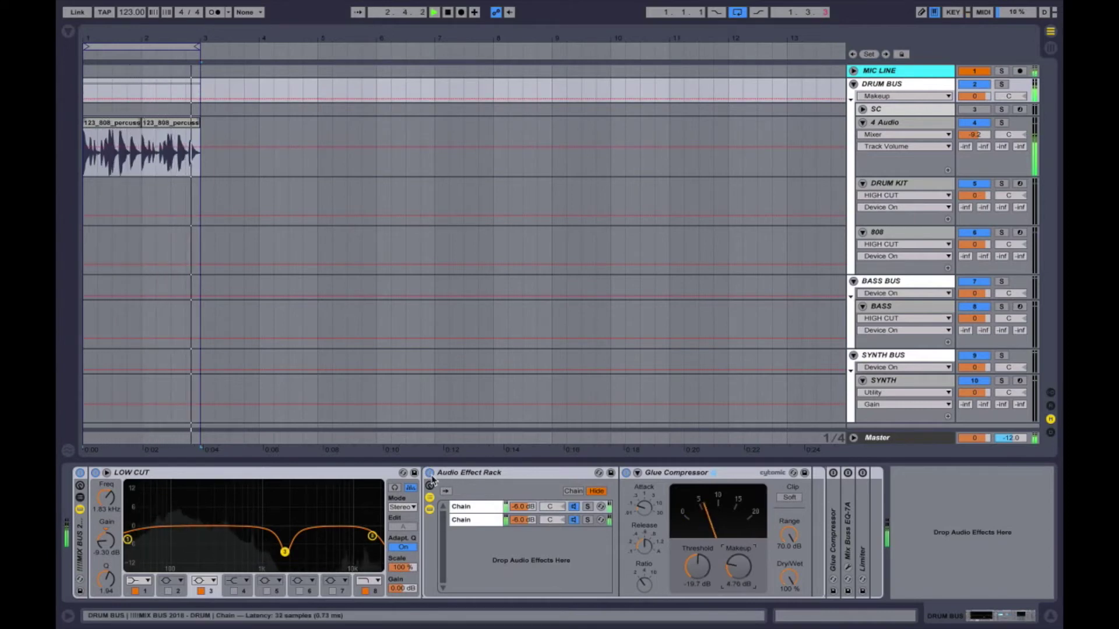
# - Replay the percussion loop from its start and compare the sound with the Audio Effect Rack off and on
pyautogui.press('space')
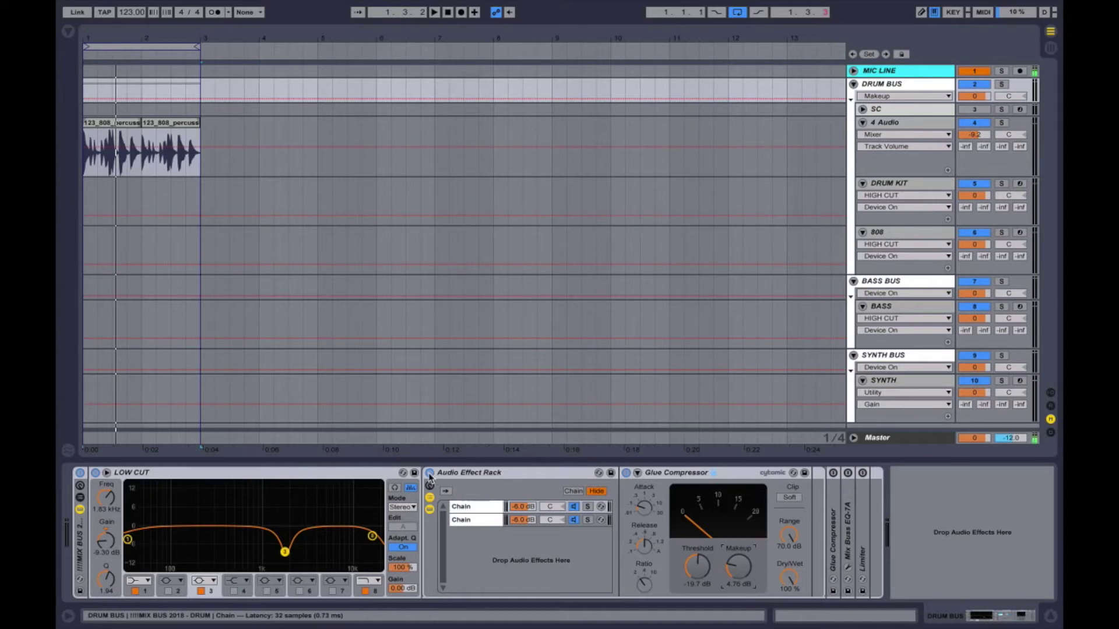
pyautogui.press('space')
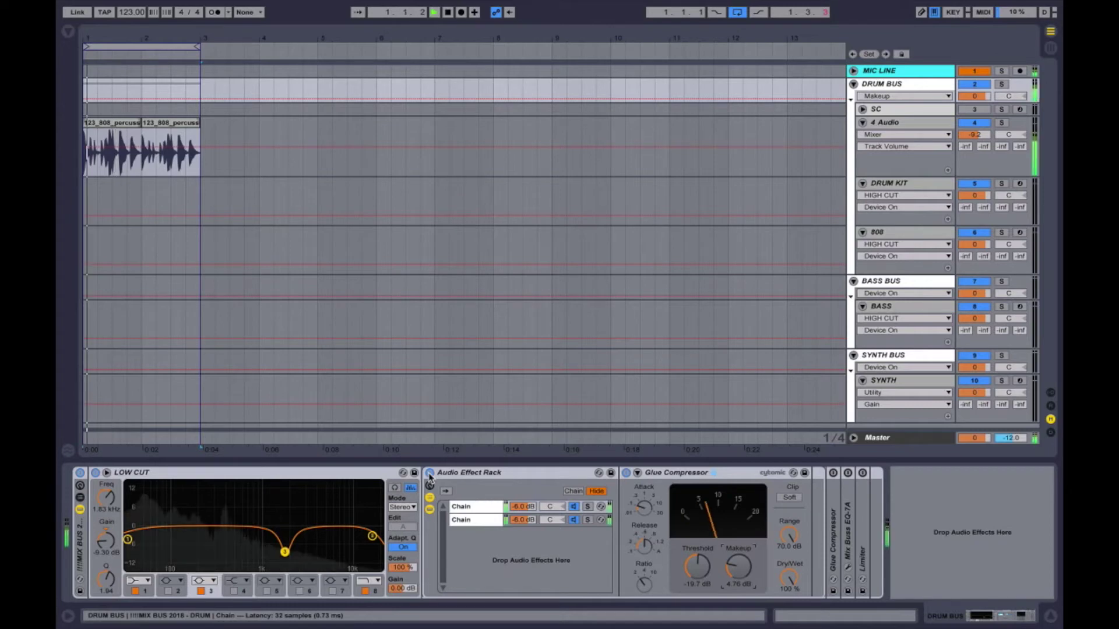
pyautogui.click(430, 475)
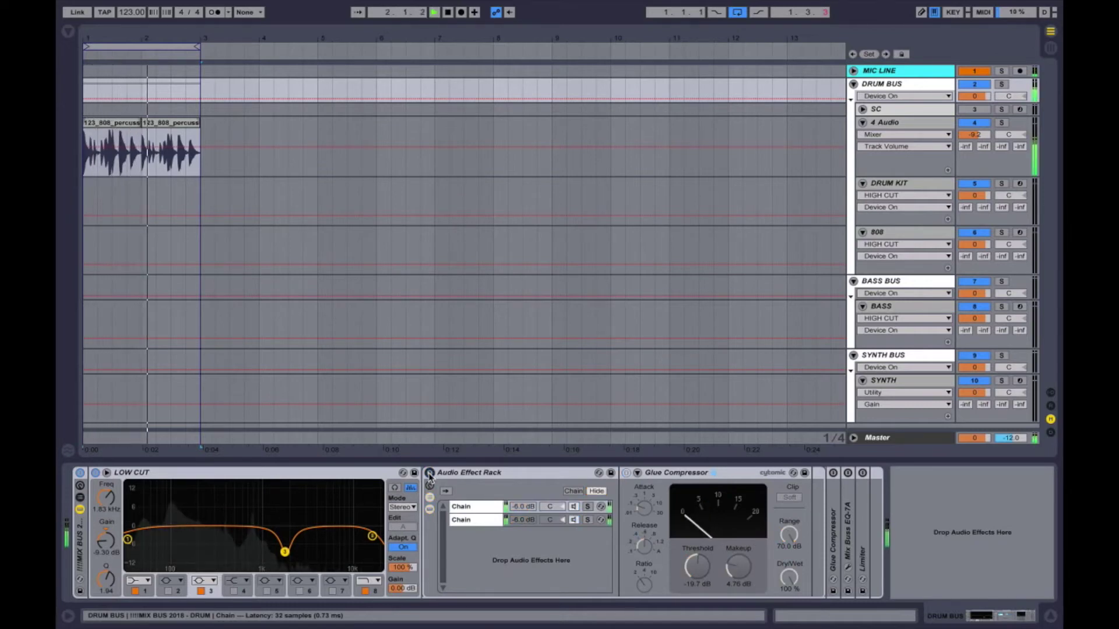
pyautogui.click(429, 473)
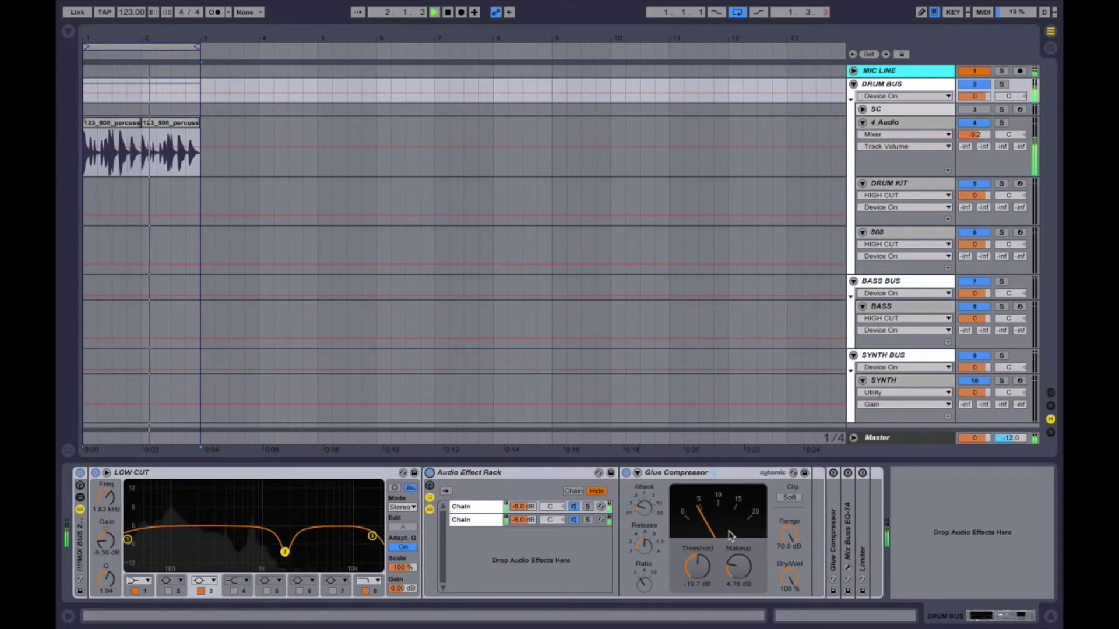
# - Enable soft clipping on the rack's Glue Compressor, then unfold the Glue Compressor after the rack and compare it off and on
pyautogui.click(796, 500)
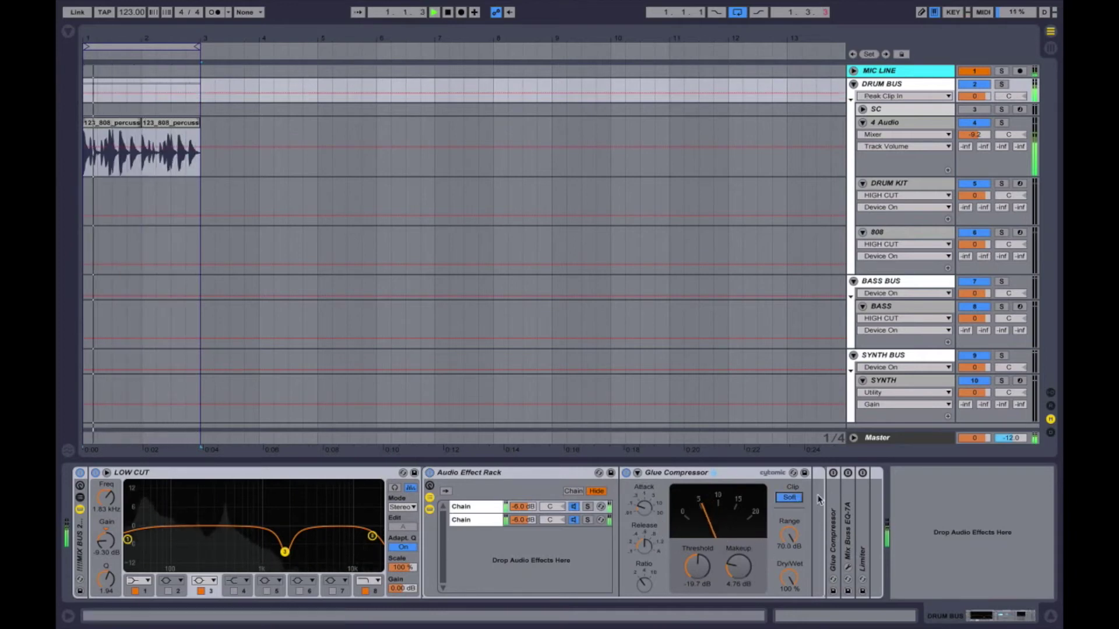
pyautogui.doubleClick(833, 516)
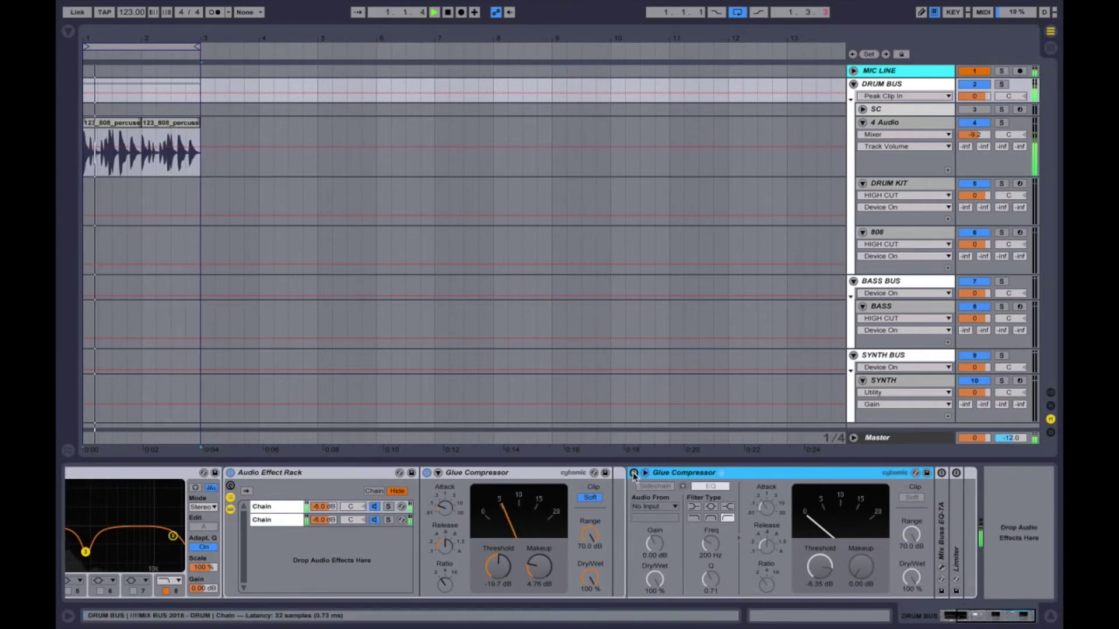
pyautogui.click(465, 473)
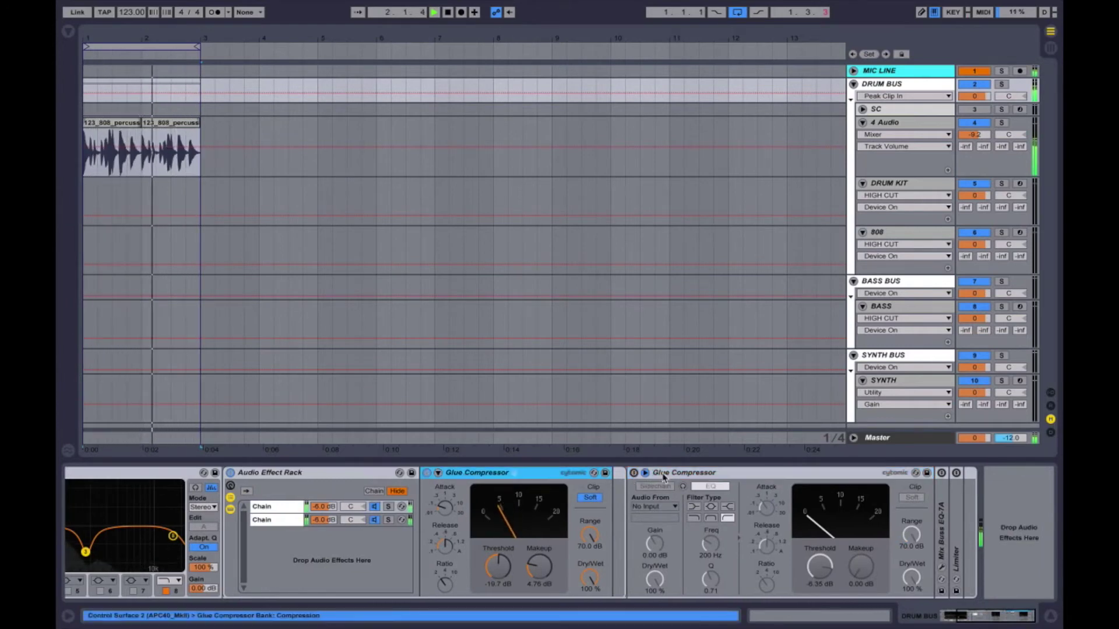
pyautogui.click(638, 482)
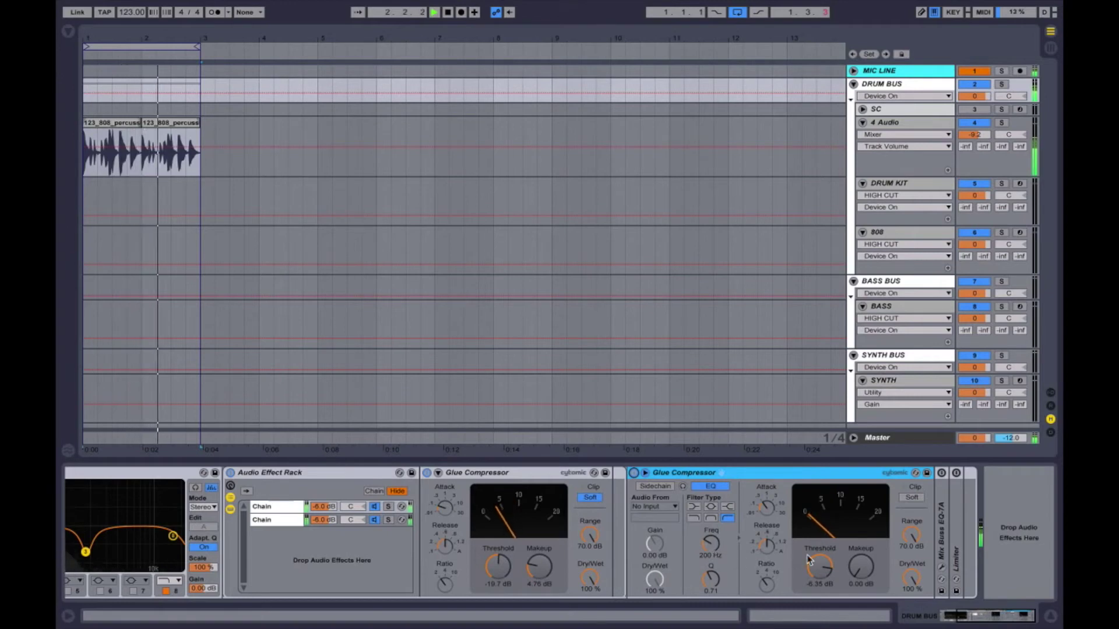
pyautogui.click(634, 473)
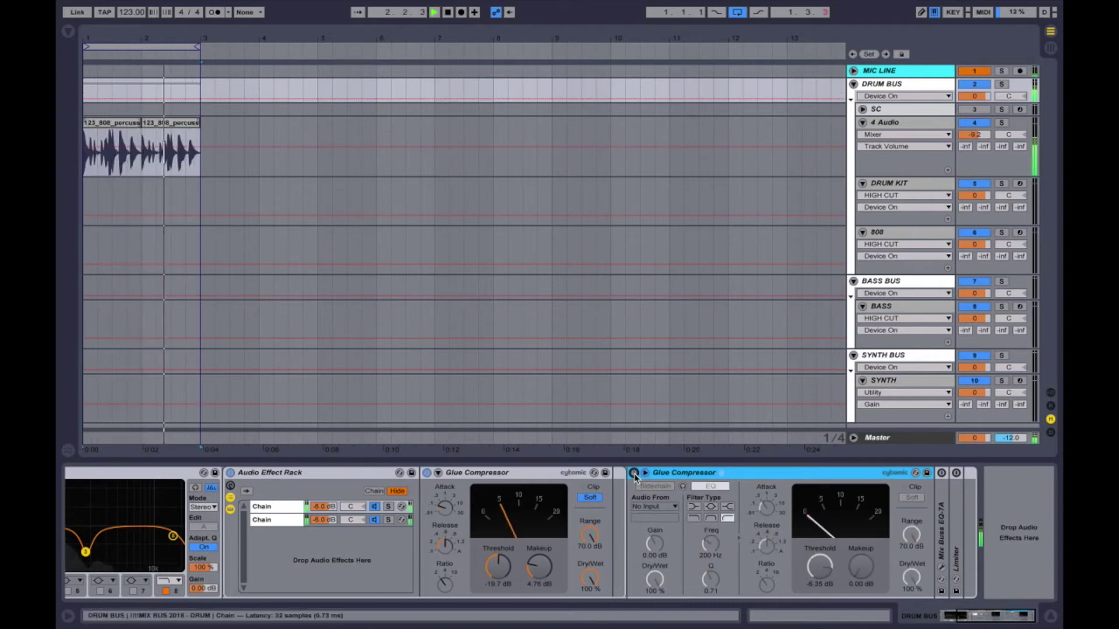
pyautogui.click(634, 474)
# - Set the second Glue Compressor to a -25.4 dB threshold and 5.08 dB makeup, comparing it against bypass
pyautogui.moveTo(824, 569); pyautogui.dragTo(824, 609)
pyautogui.moveTo(861, 570)
pyautogui.mouseDown()
pyautogui.moveTo(861, 553)
pyautogui.moveTo(820, 572)
pyautogui.moveTo(860, 556)
pyautogui.mouseUp()
pyautogui.click(634, 473)
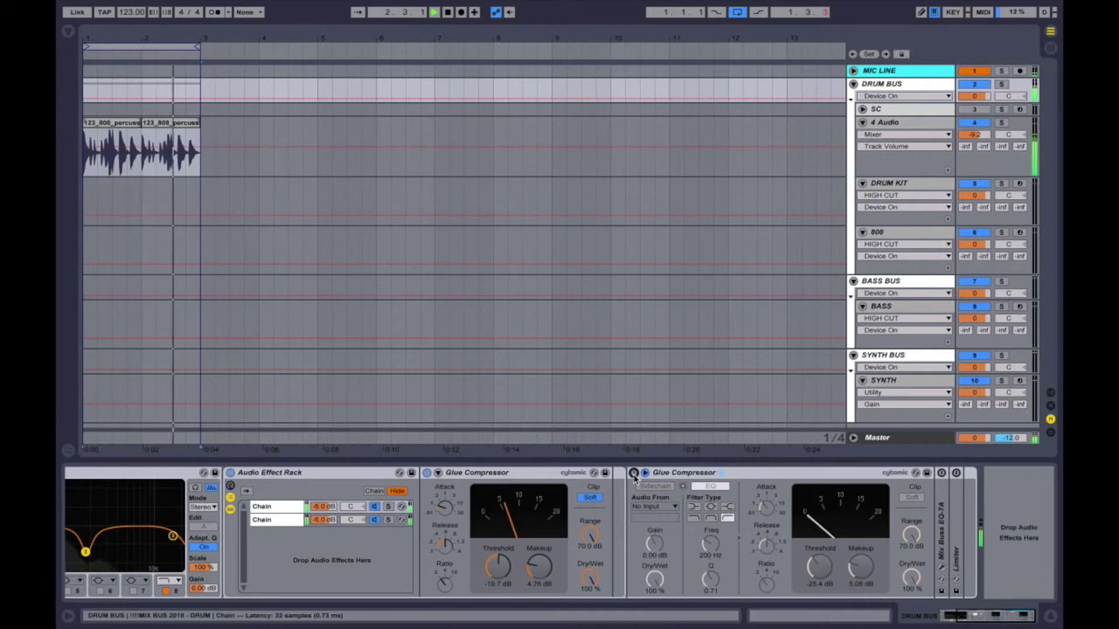
pyautogui.click(634, 474)
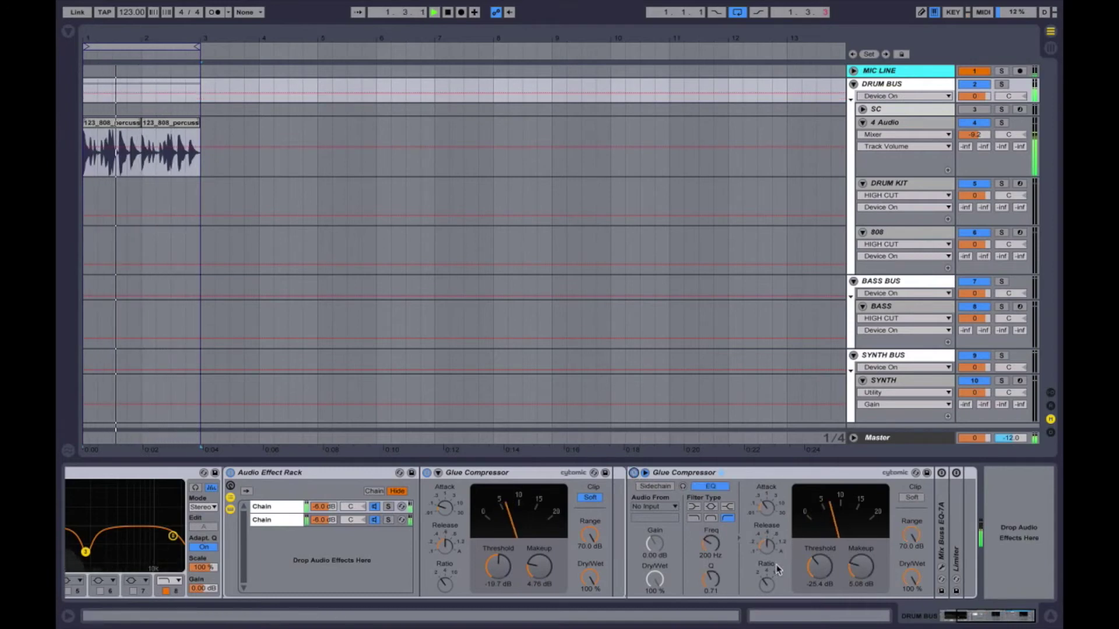
# - Change the second Glue Compressor's ratio and set a -29.2 dB threshold and 7.94 dB makeup, comparing against bypass before stopping playback
pyautogui.click(773, 582)
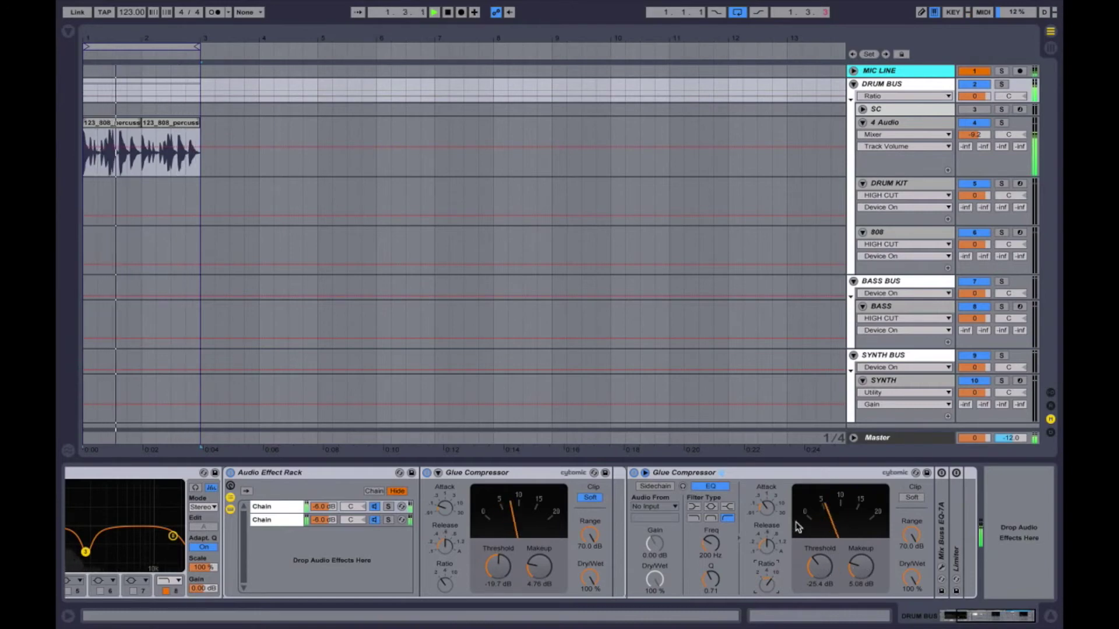
pyautogui.moveTo(819, 567); pyautogui.dragTo(815, 591)
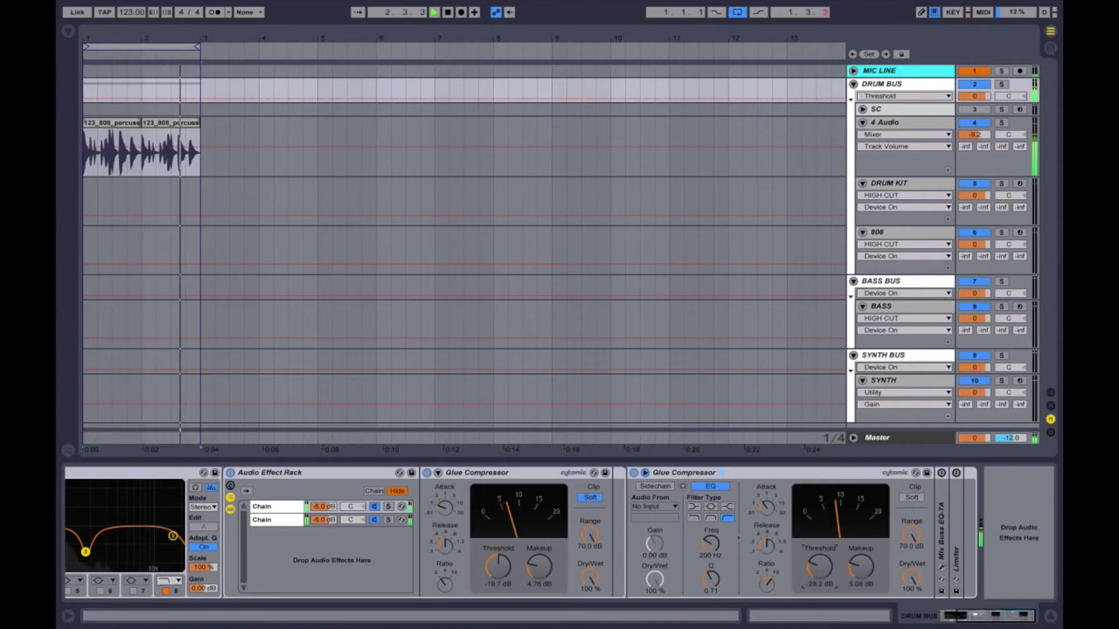
pyautogui.click(633, 473)
pyautogui.click(634, 473)
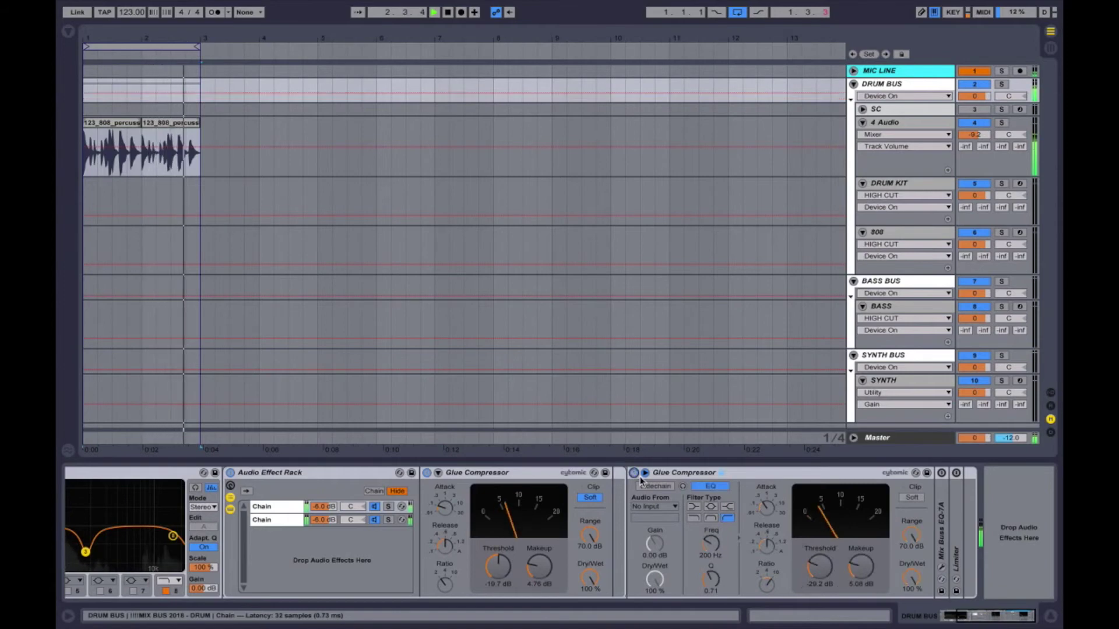
pyautogui.click(861, 567)
pyautogui.moveTo(861, 567); pyautogui.dragTo(860, 551)
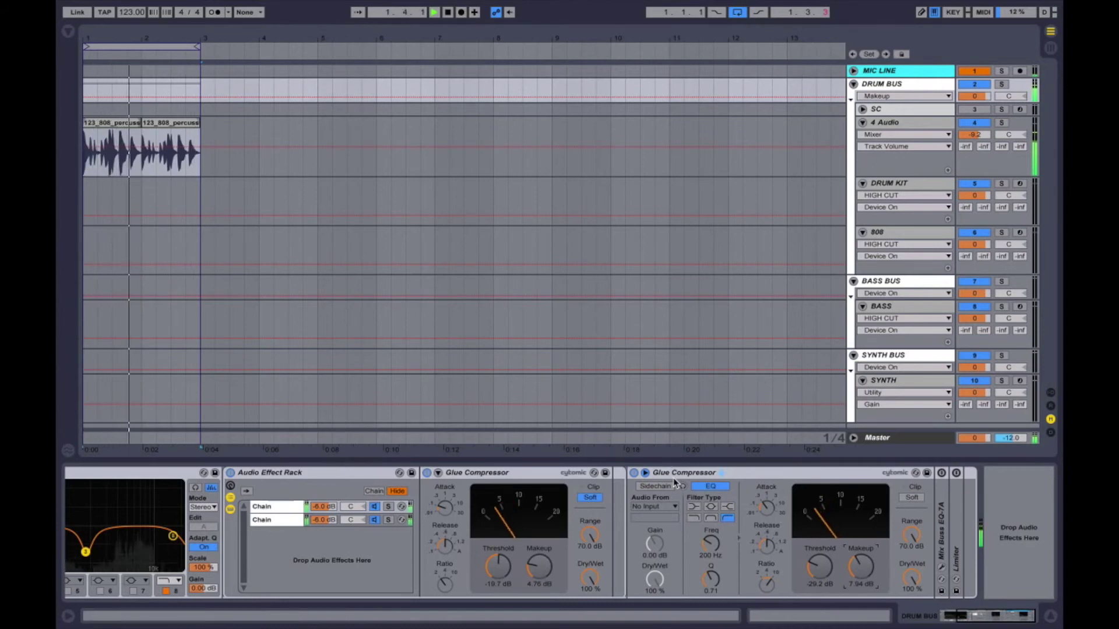
pyautogui.press('space')
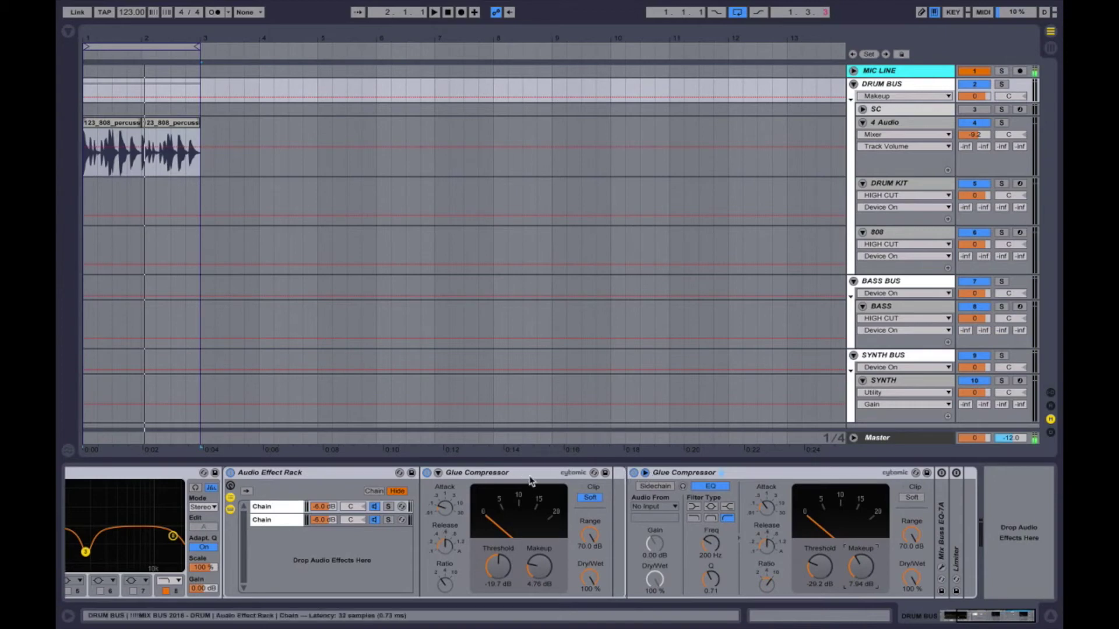
# - Examine how the rack's parallel Glue Compressor and the Glue Compressor after the rack are arranged and set up
pyautogui.click(531, 477)
pyautogui.click(692, 477)
pyautogui.click(498, 473)
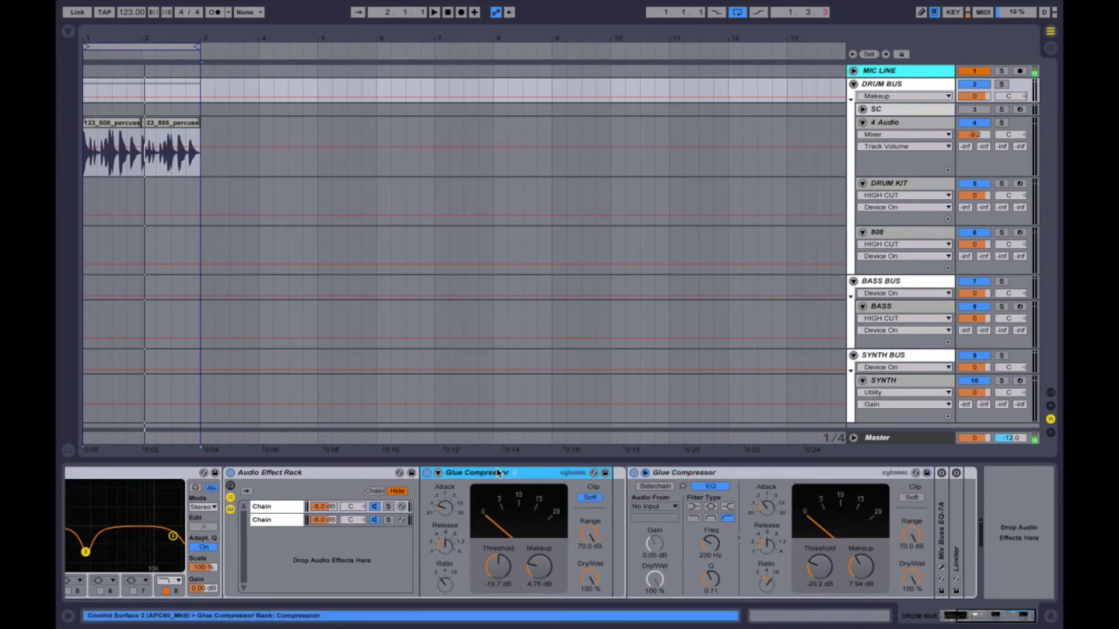
pyautogui.click(682, 476)
pyautogui.click(531, 481)
pyautogui.click(674, 474)
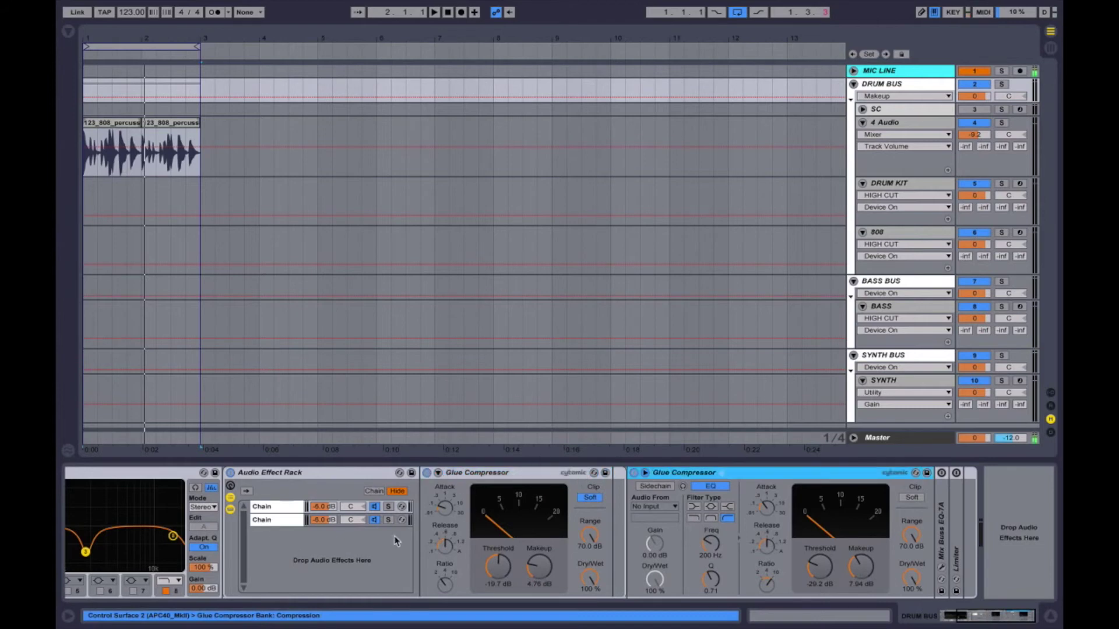
pyautogui.scroll(5, 345, 548)
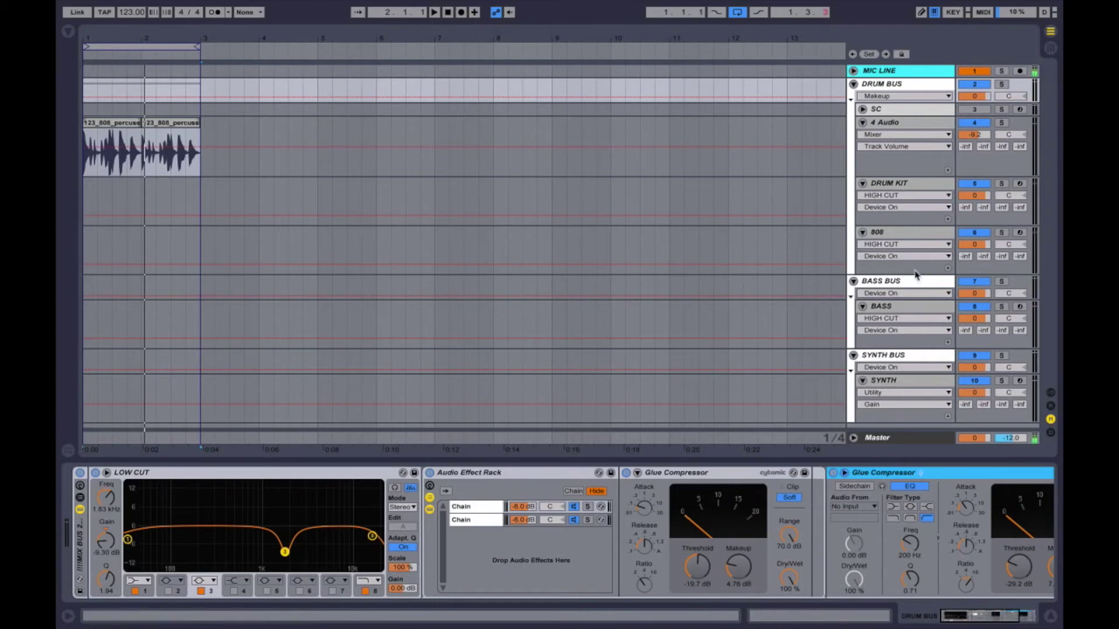
pyautogui.scroll(-4, 614, 498)
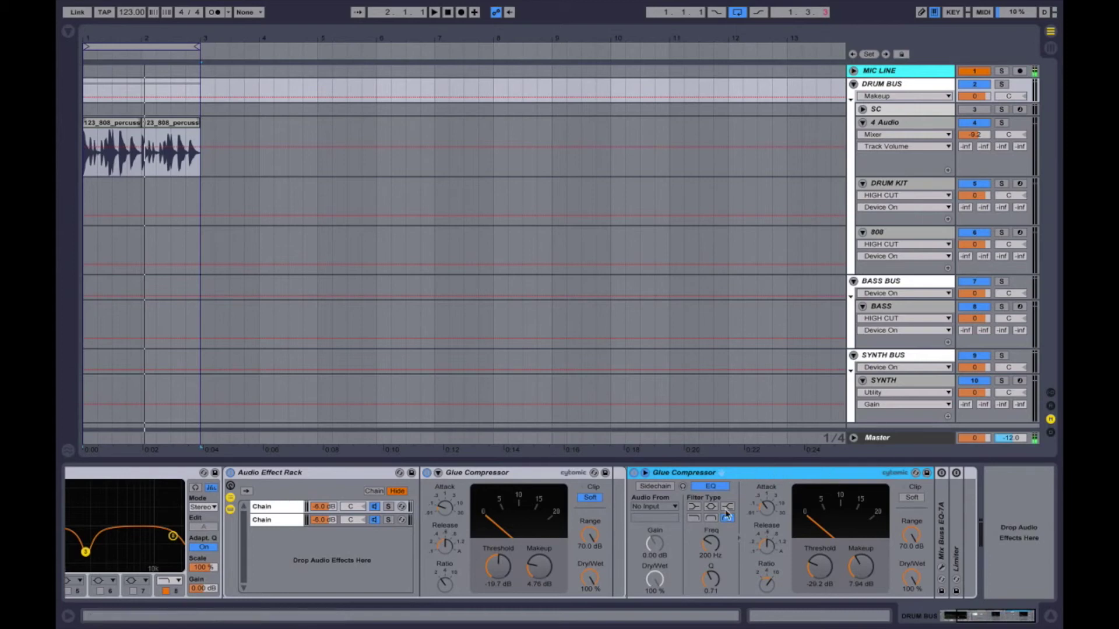
# - Resume the loop, unfold the Limiter and fold away LOW CUT, the Audio Effect Rack and the second Glue Compressor
pyautogui.press('space')
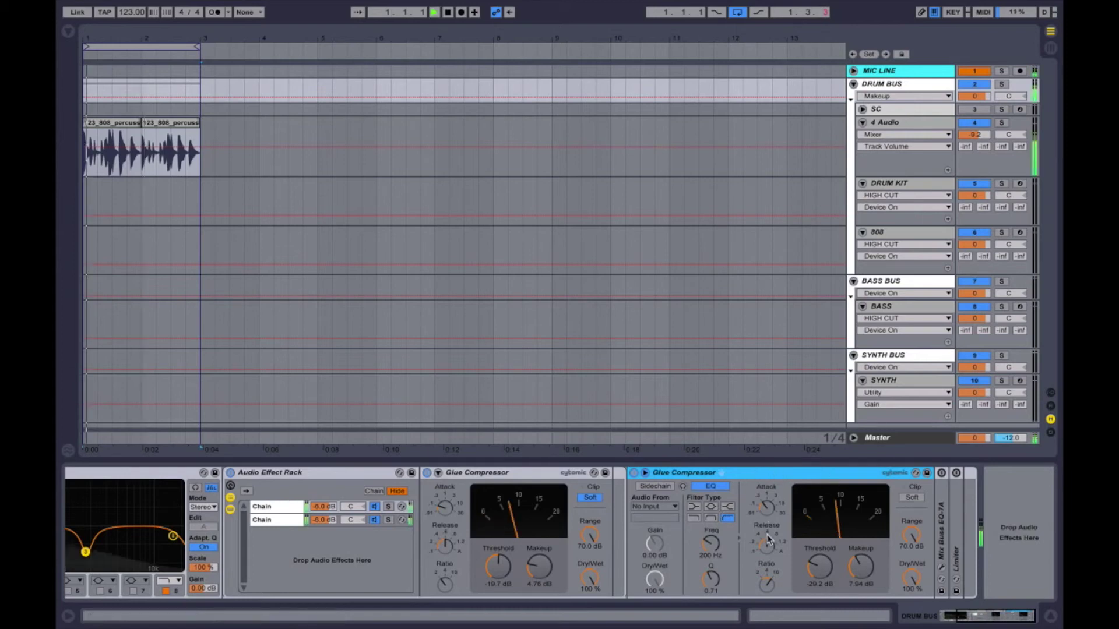
pyautogui.doubleClick(956, 494)
pyautogui.hscroll(1, 966, 507)
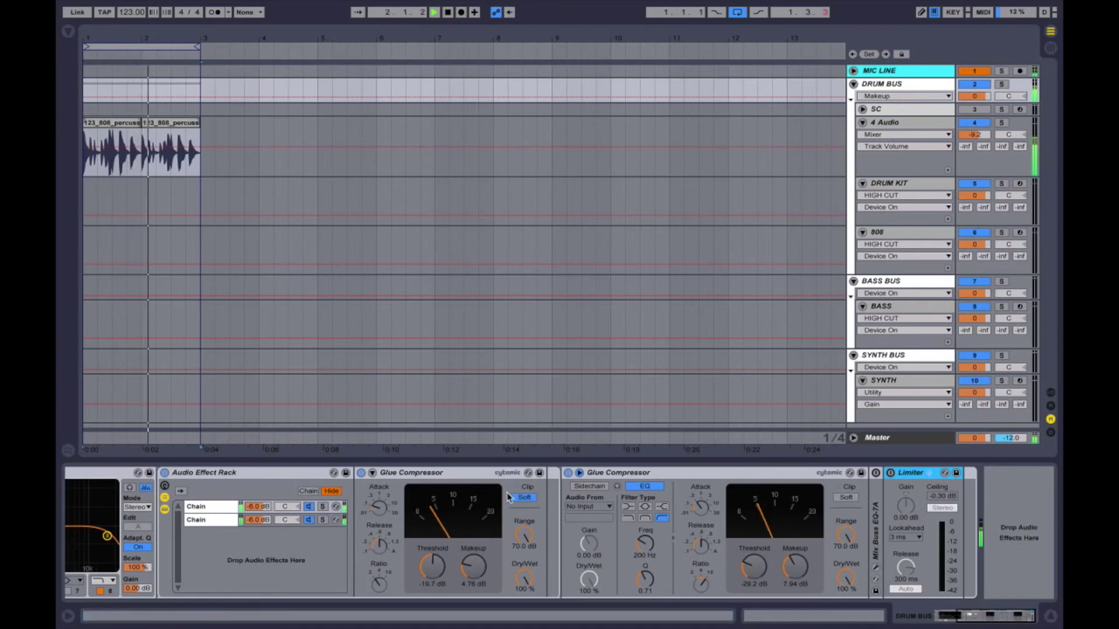
pyautogui.hscroll(-5, 442, 493)
pyautogui.doubleClick(298, 481)
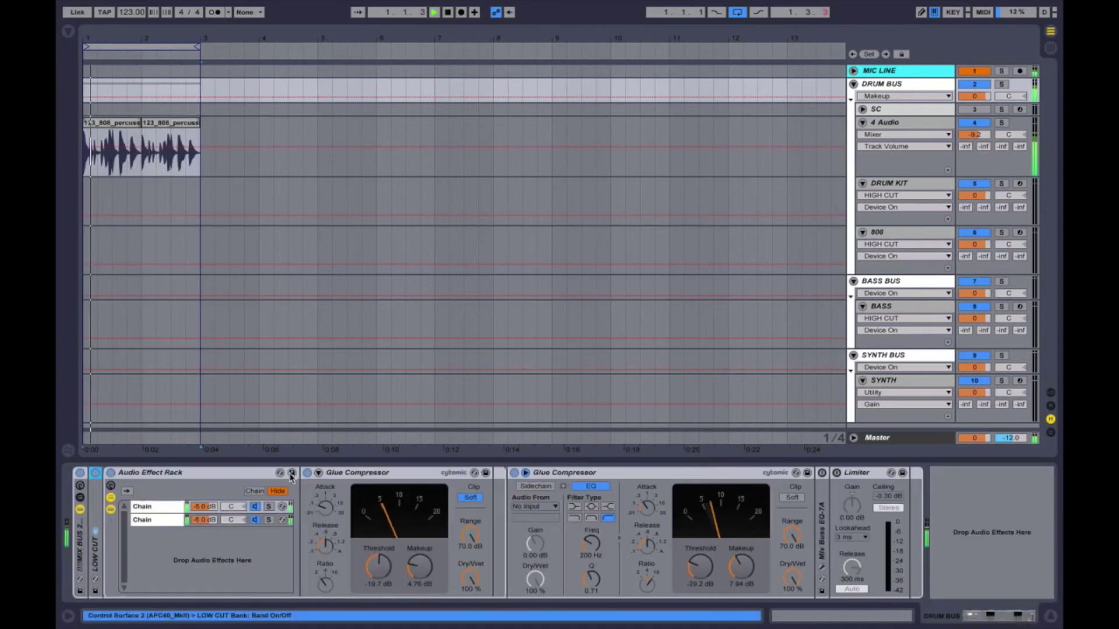
pyautogui.doubleClick(240, 475)
pyautogui.click(241, 475)
pyautogui.doubleClick(241, 475)
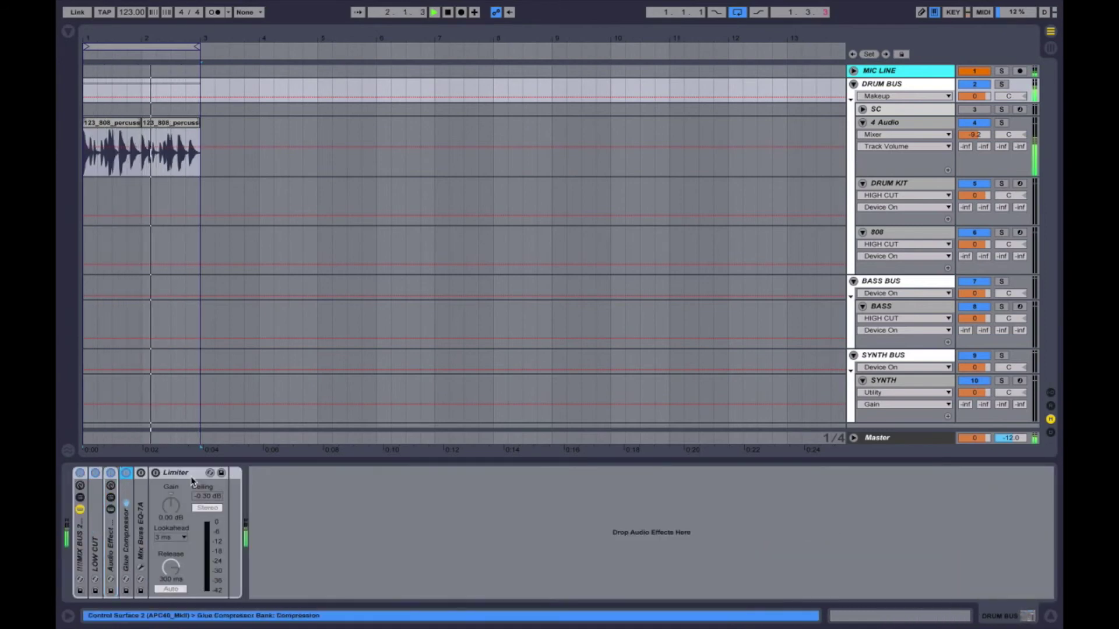
# - Compare the loop with the whole MIX BUS rack off and on, then enable the Mix Buss EQ-7A and open its plug-in window
pyautogui.click(81, 474)
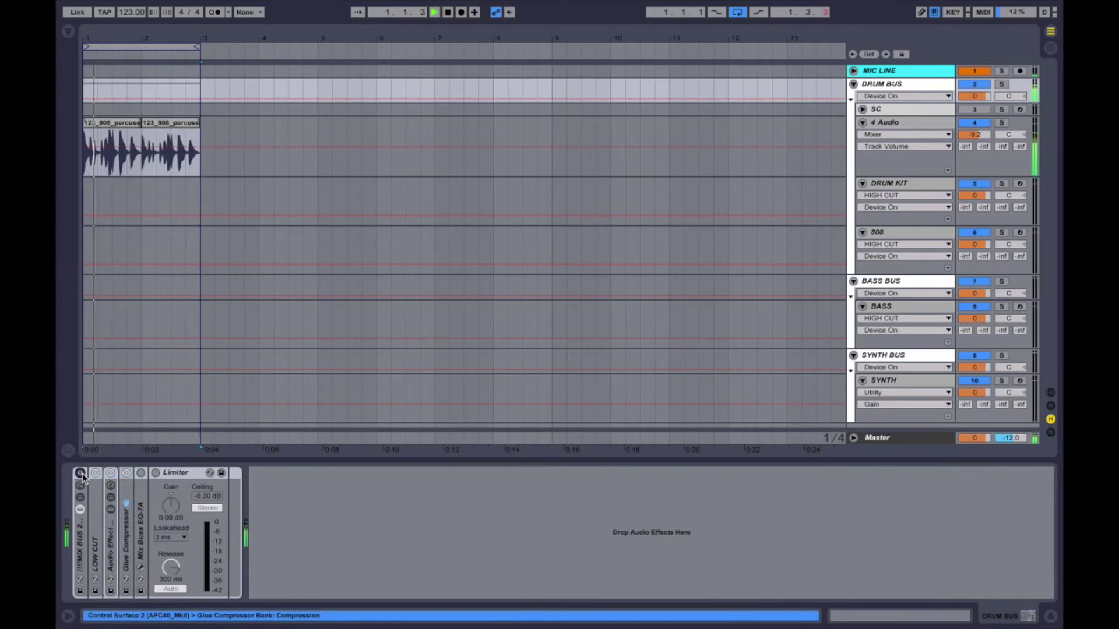
pyautogui.click(81, 473)
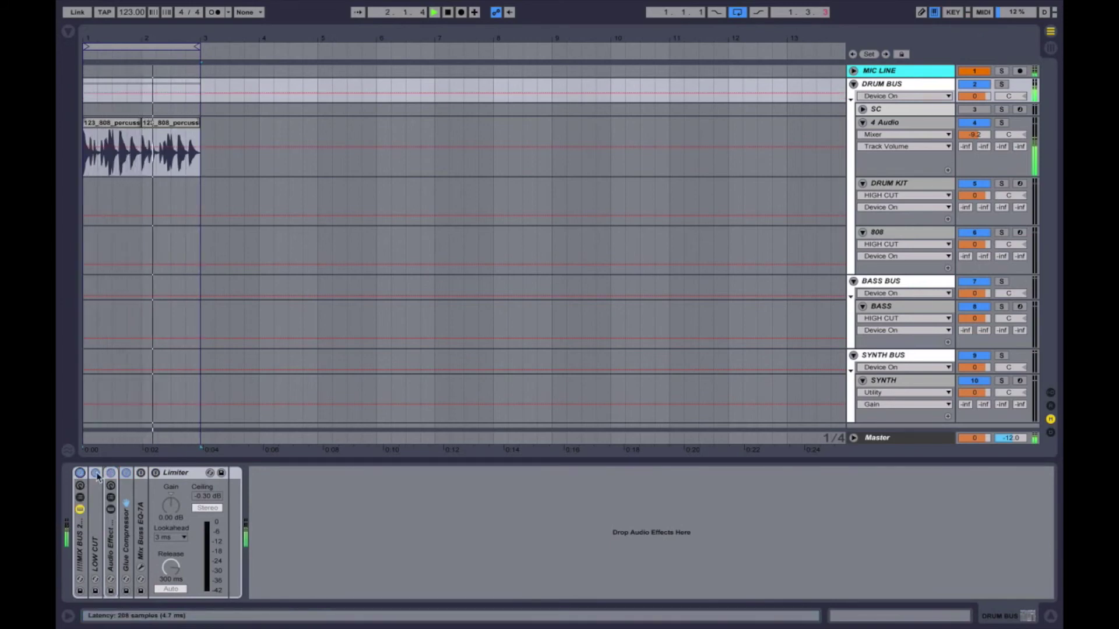
pyautogui.click(141, 474)
pyautogui.doubleClick(141, 510)
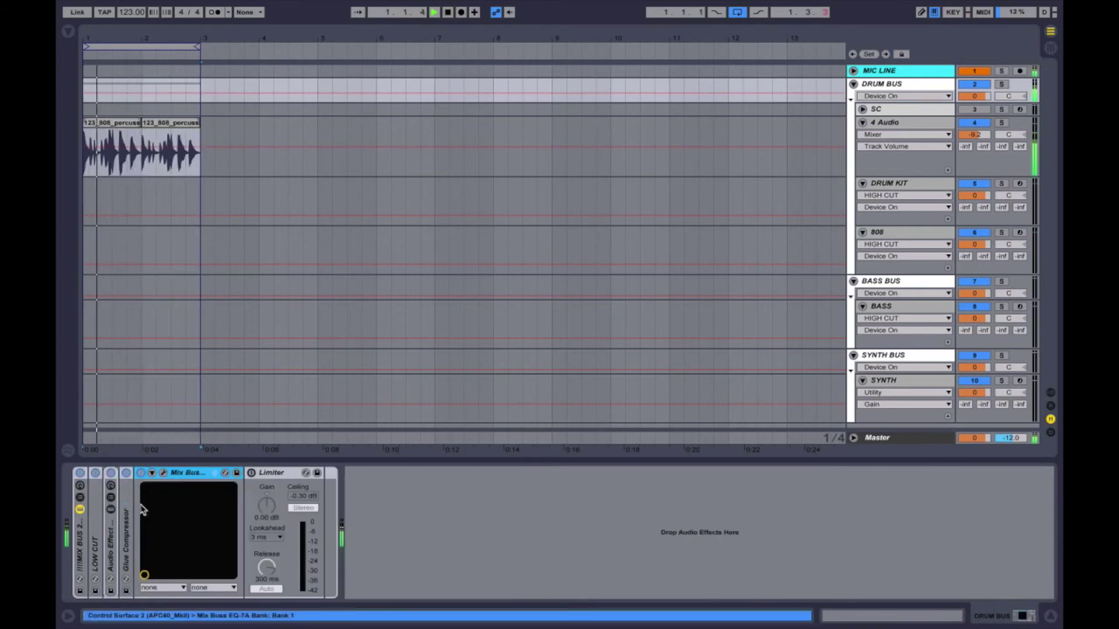
pyautogui.click(163, 473)
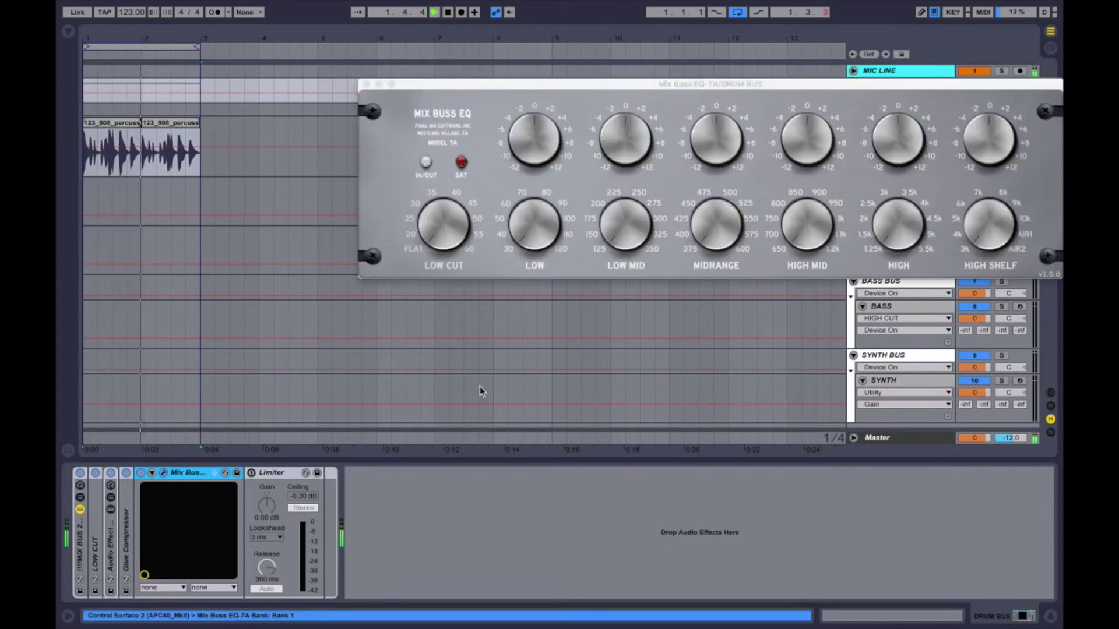
pyautogui.click(749, 133)
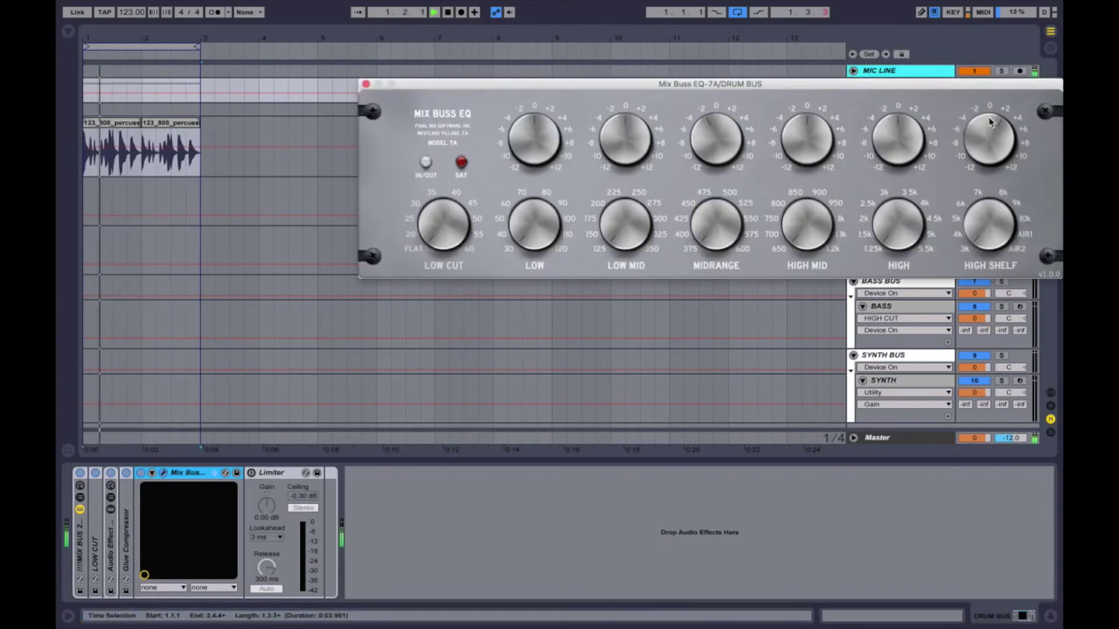
# - Boost the high shelf and low mid bands on the Mix Buss EQ-7A and compare against the bypassed MIX BUS rack
pyautogui.moveTo(987, 229); pyautogui.dragTo(987, 190)
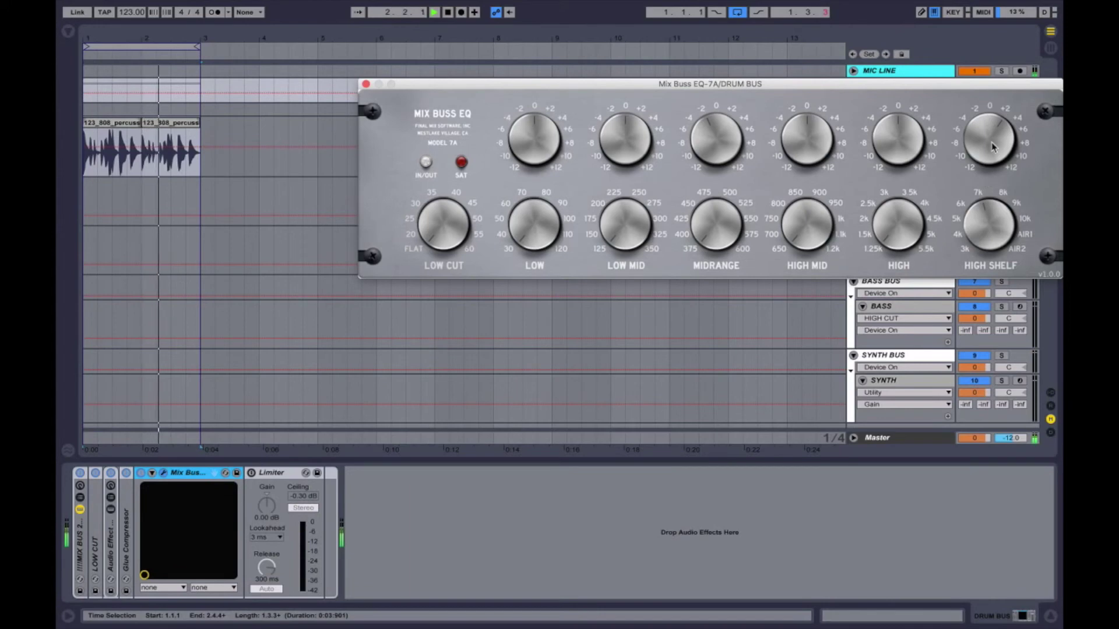
pyautogui.moveTo(986, 224); pyautogui.dragTo(986, 234)
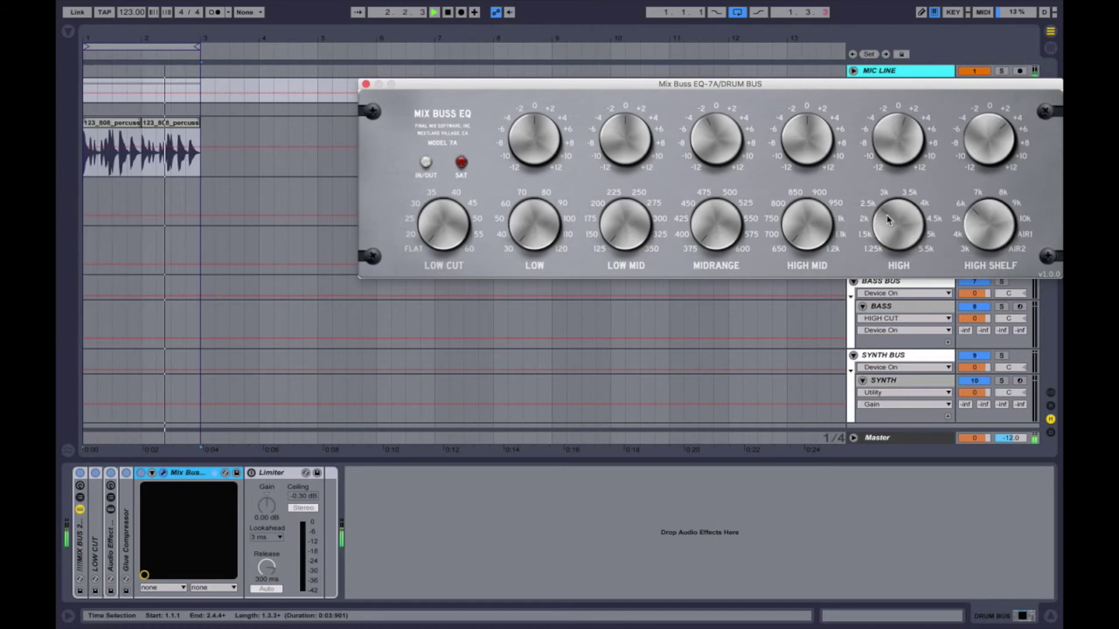
pyautogui.moveTo(624, 137); pyautogui.dragTo(626, 103)
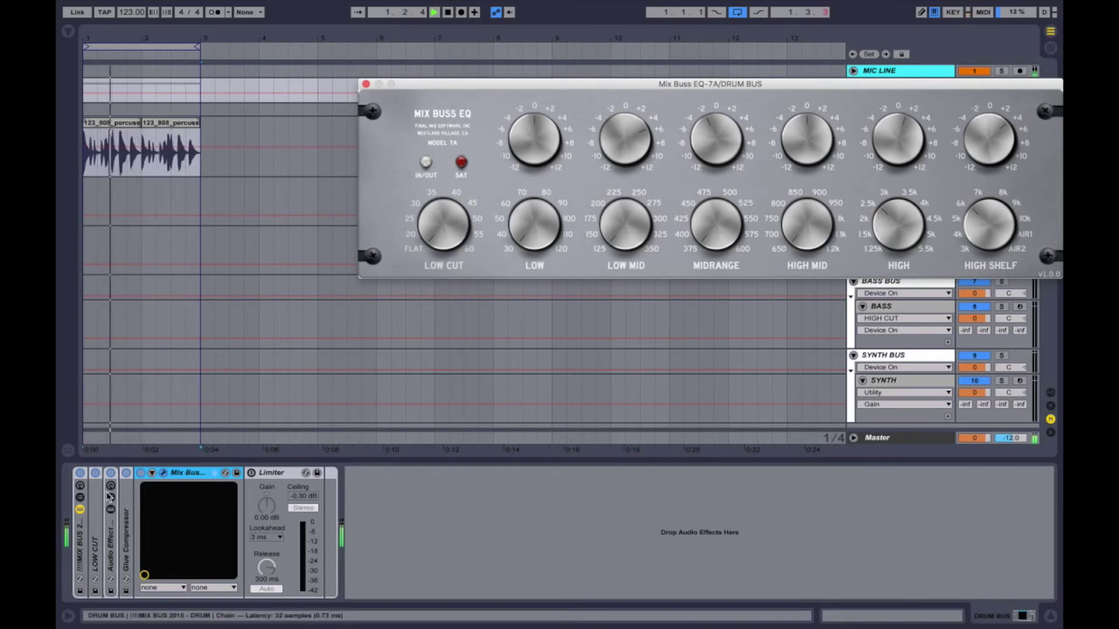
pyautogui.click(80, 474)
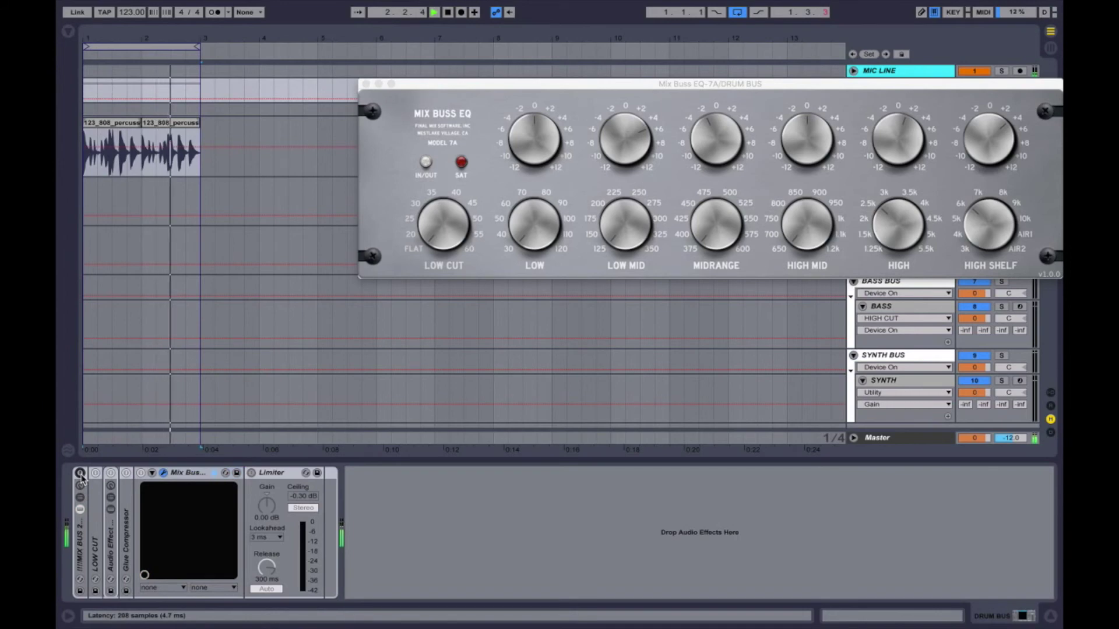
pyautogui.click(80, 473)
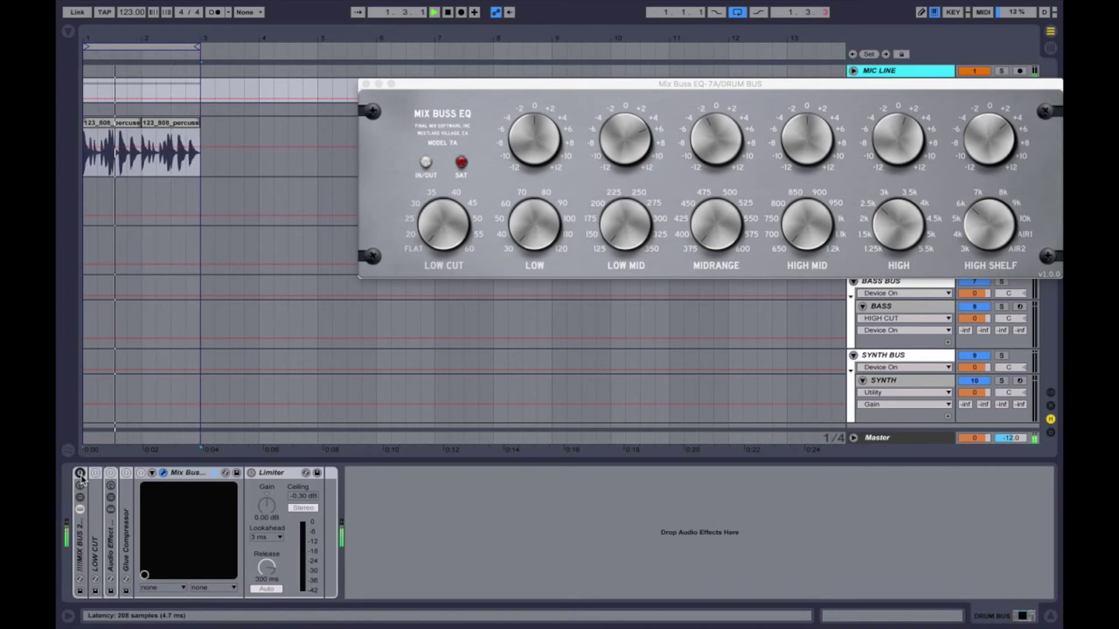
# - Turn on the Limiter with its ceiling at -12.6 dB and compare the loop with the whole MIX BUS rack off and on
pyautogui.click(252, 474)
pyautogui.moveTo(303, 497); pyautogui.dragTo(303, 532)
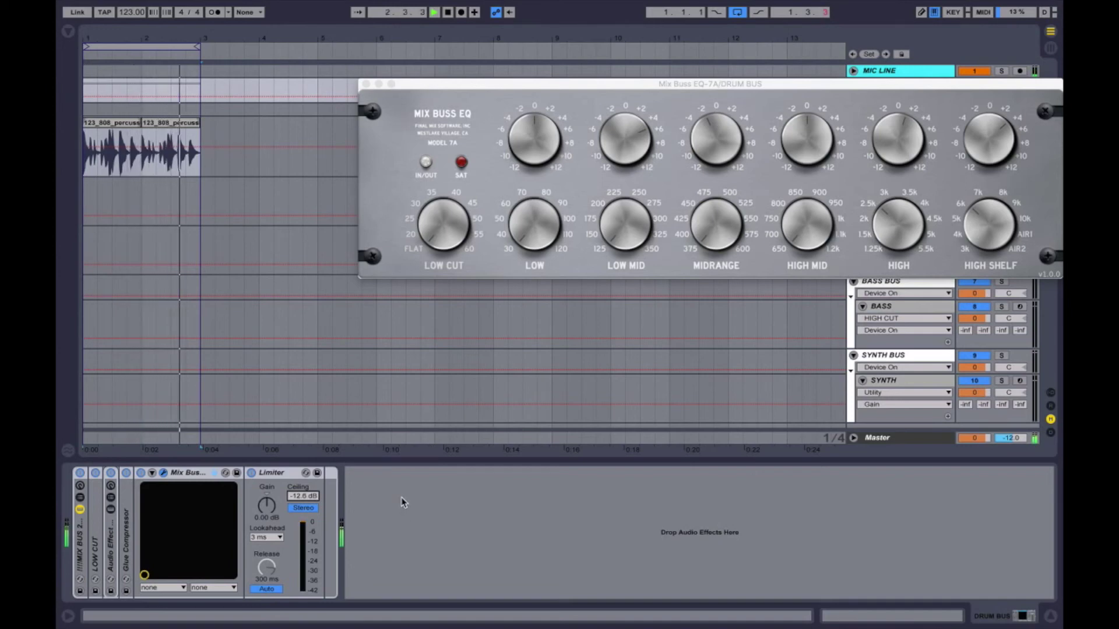
pyautogui.click(80, 474)
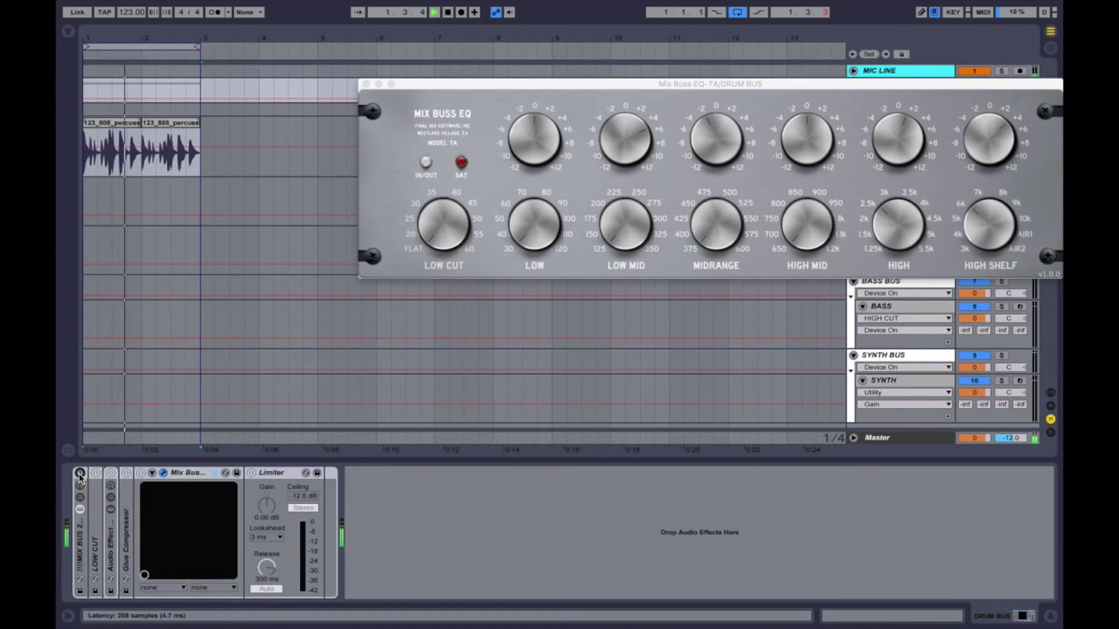
pyautogui.click(80, 473)
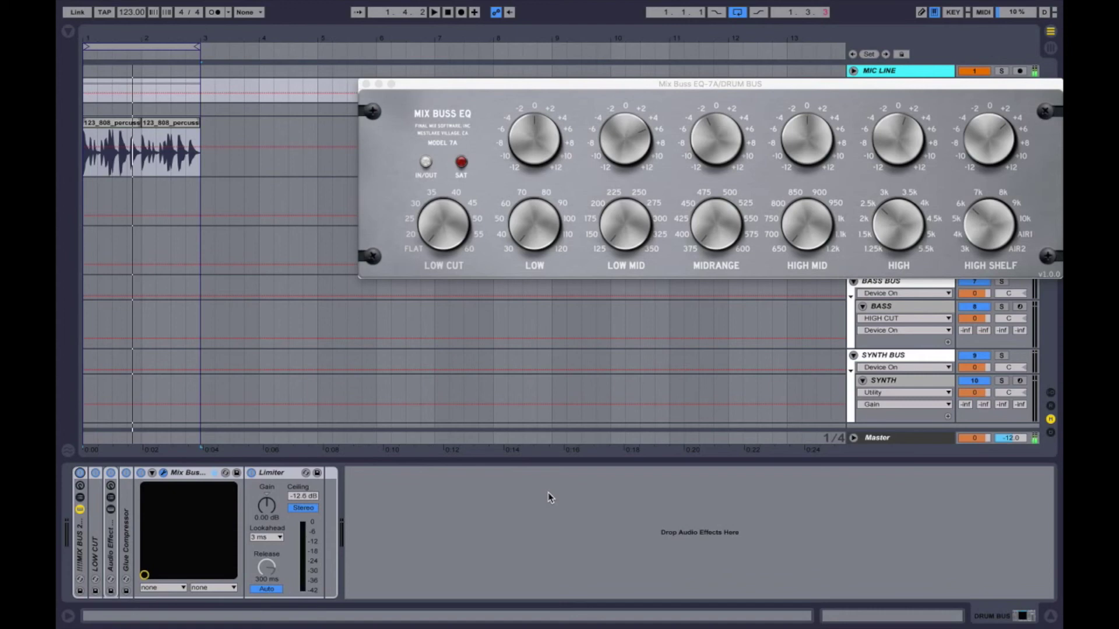
# - Close the Mix Buss EQ-7A window and show the BASS BUS group's device chain
pyautogui.click(366, 85)
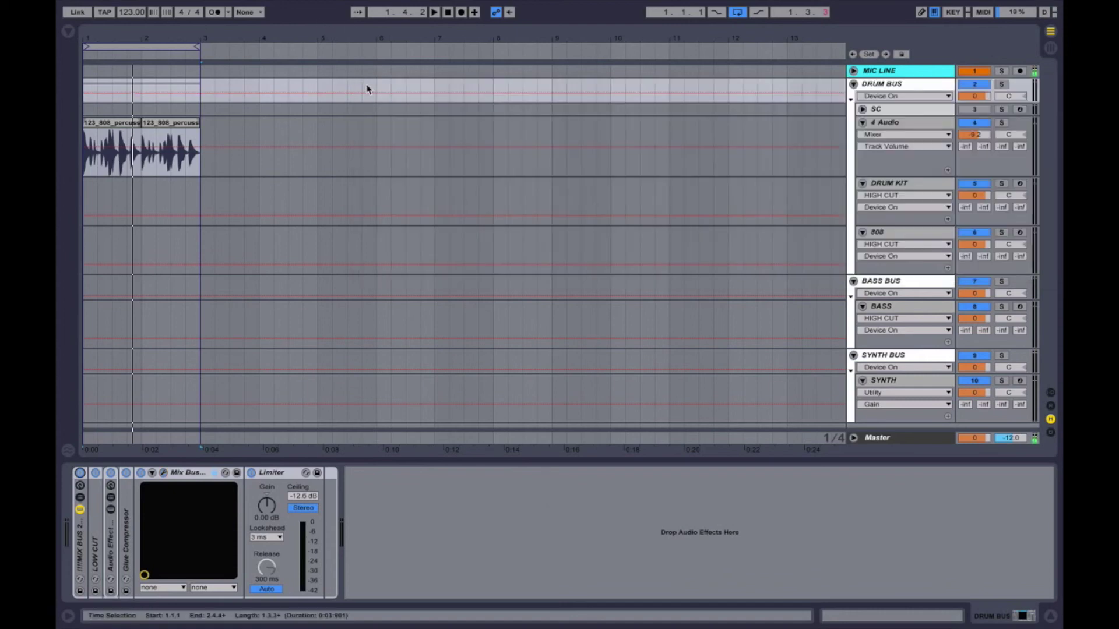
pyautogui.click(900, 283)
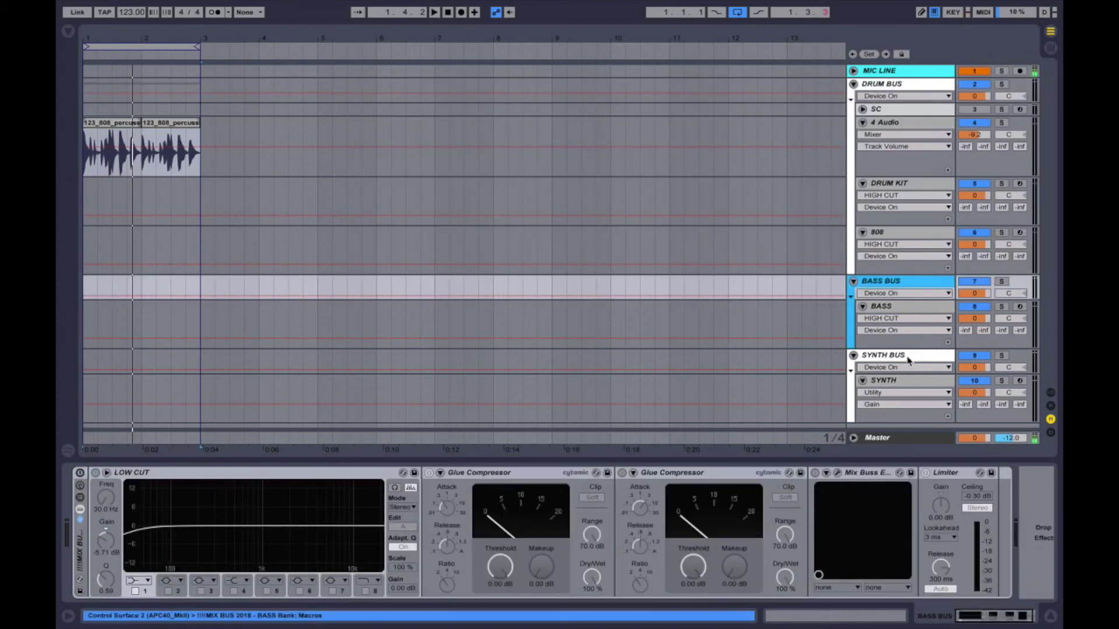
# - Compare the device chains of the SYNTH BUS and BASS BUS groups and turn on the SYNTH BUS's MIX BUS rack
pyautogui.click(901, 354)
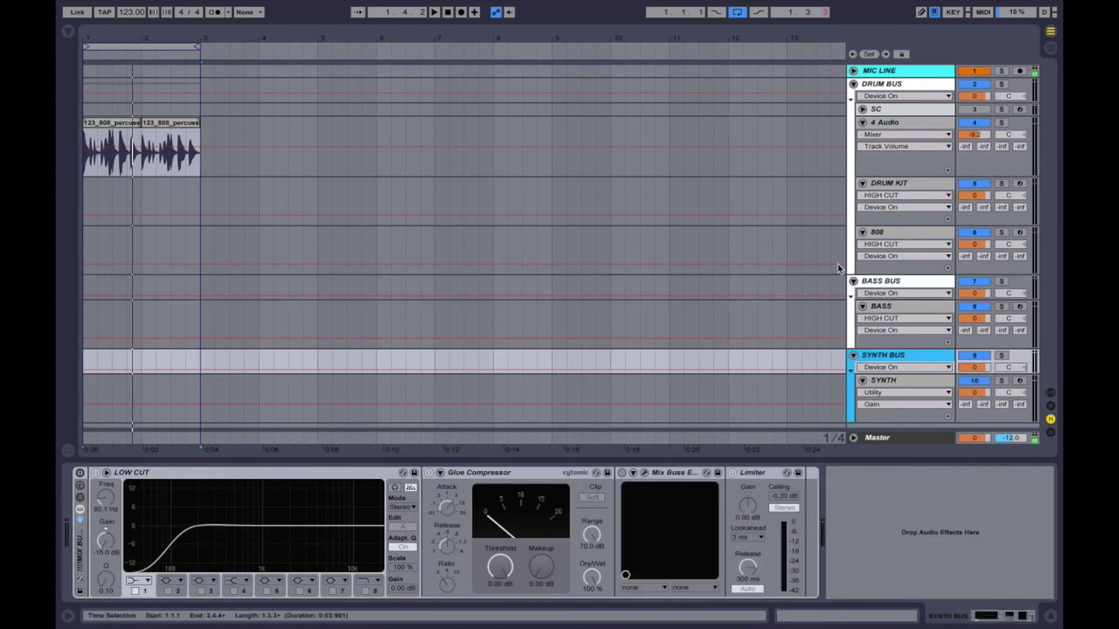
pyautogui.click(888, 281)
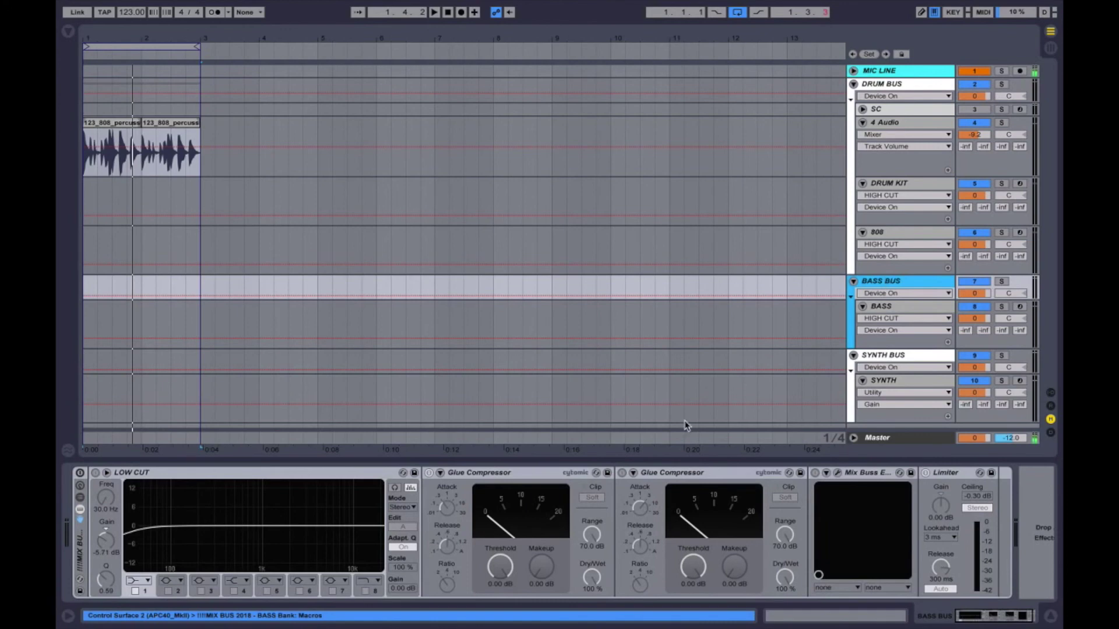
pyautogui.click(897, 356)
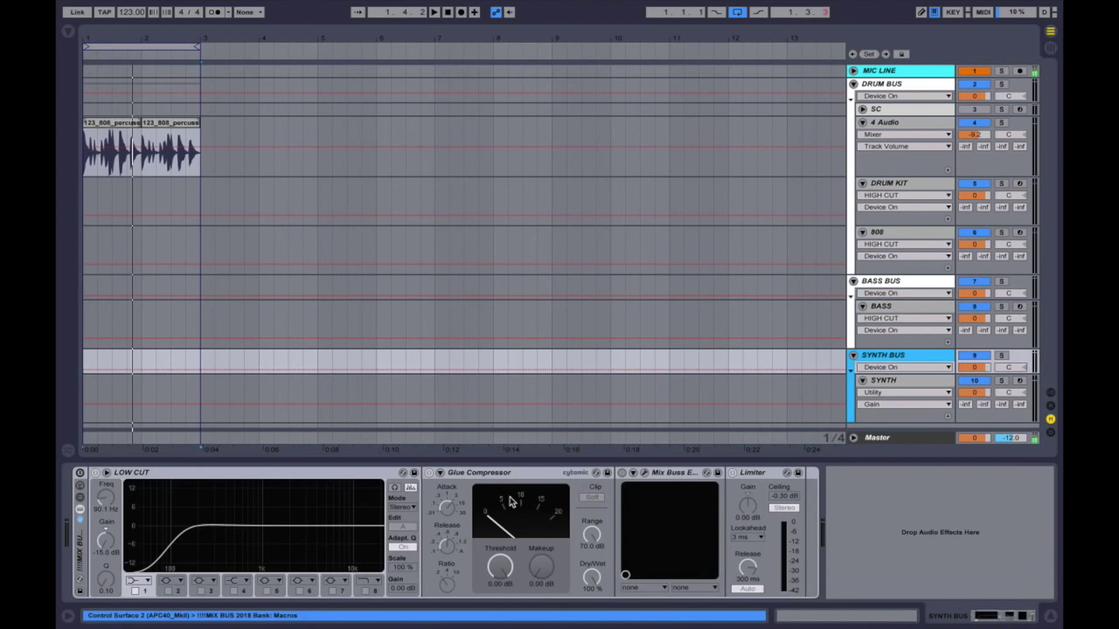
pyautogui.click(338, 496)
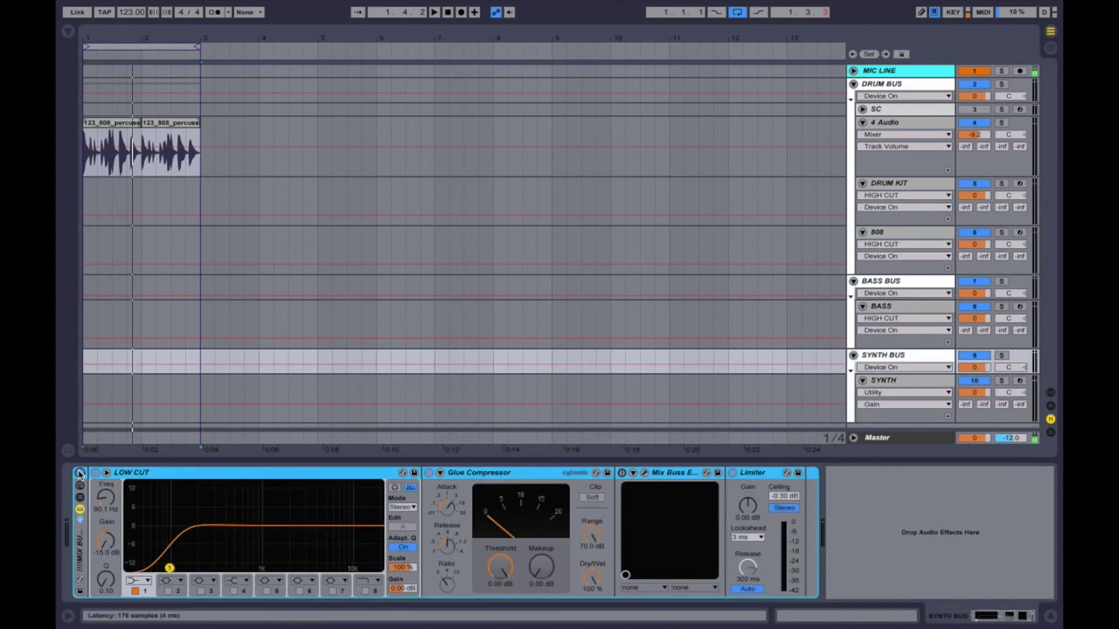
# - Adjust the ratio of the SYNTH BUS's Glue Compressor and set its threshold to -18.1 dB
pyautogui.click(481, 473)
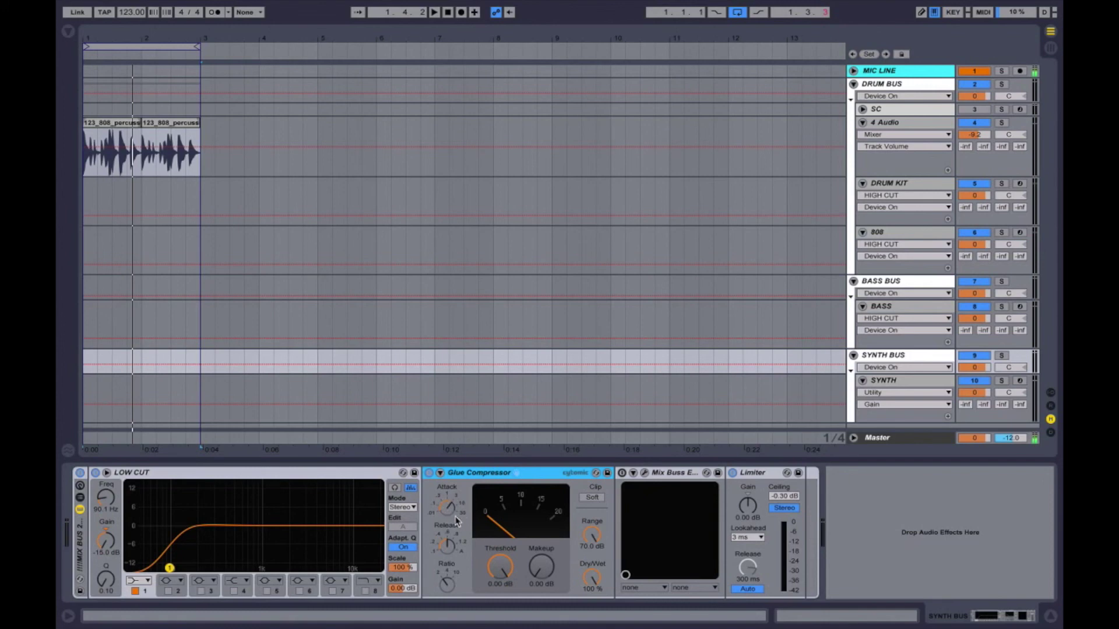
pyautogui.click(448, 546)
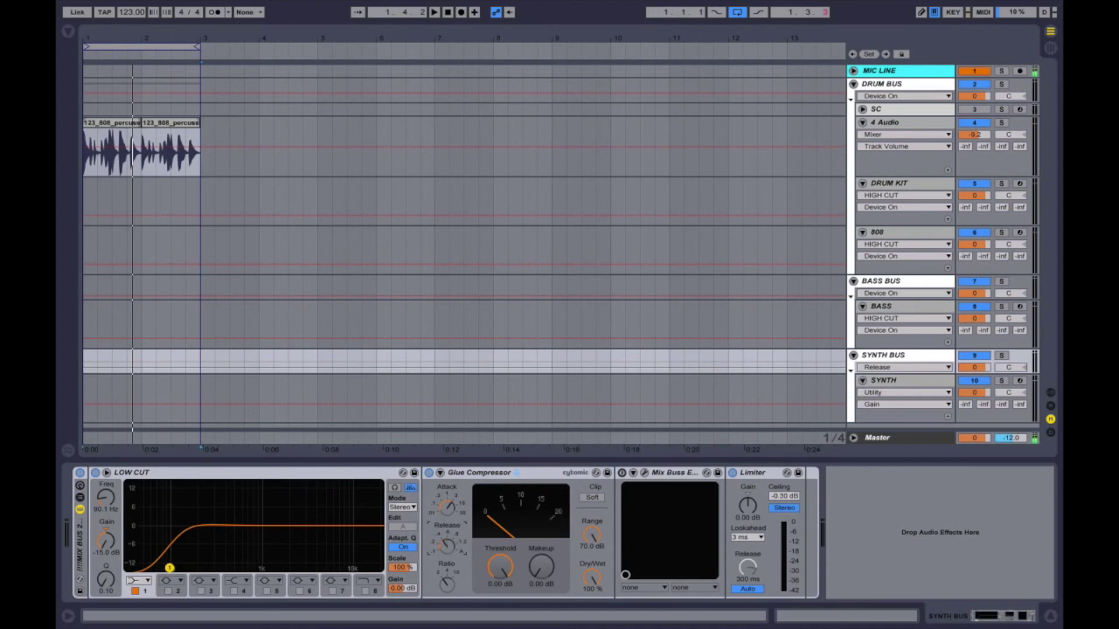
pyautogui.click(446, 583)
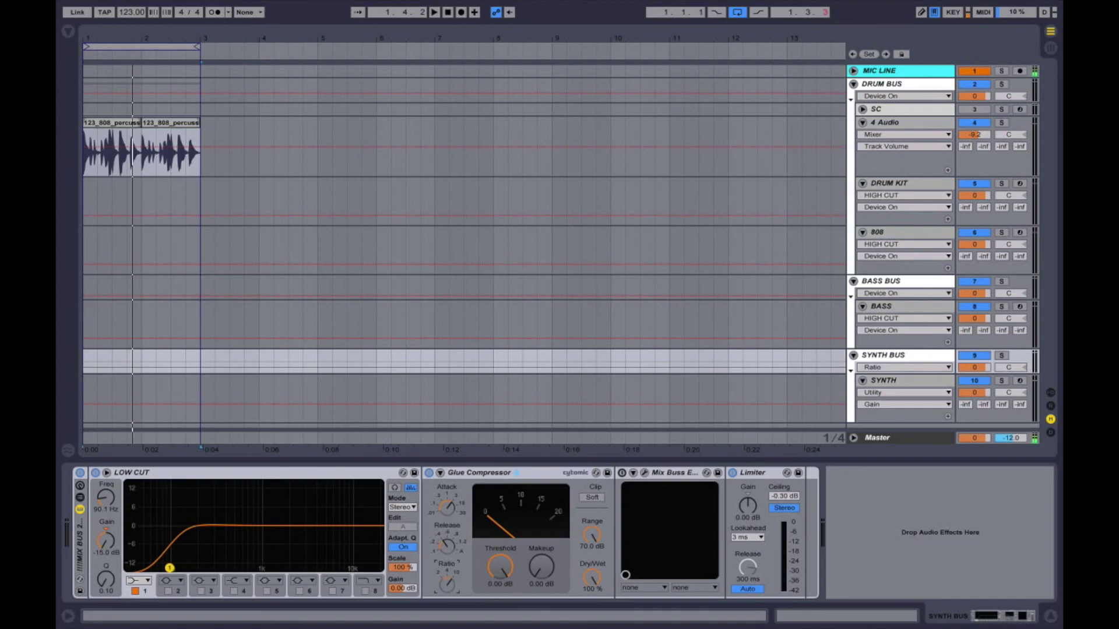
pyautogui.click(443, 593)
pyautogui.click(448, 584)
pyautogui.moveTo(510, 570); pyautogui.dragTo(510, 574)
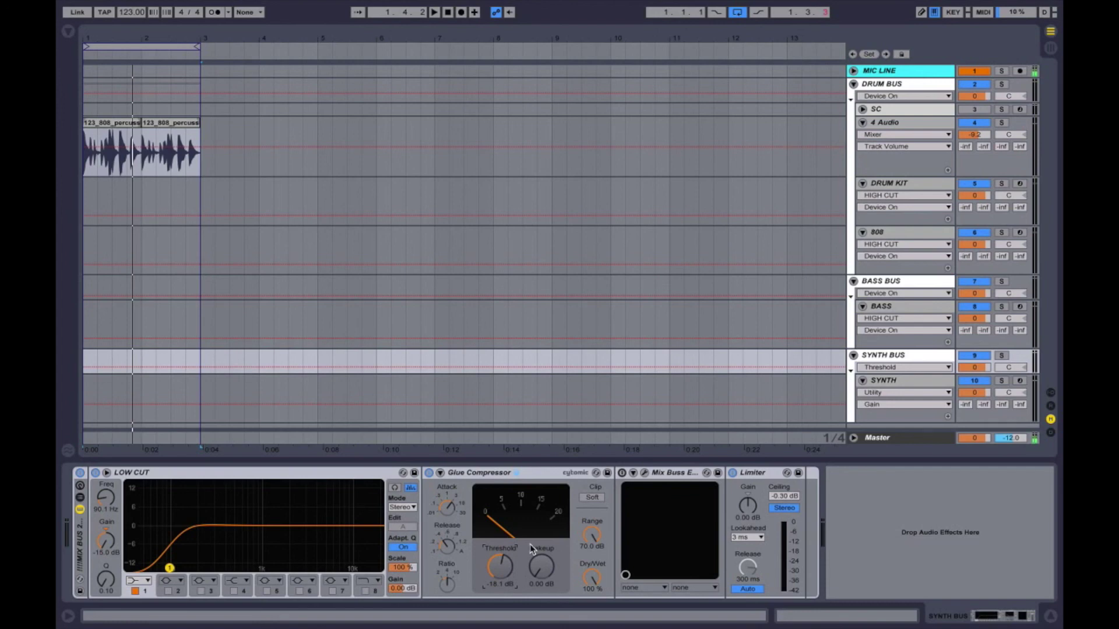
pyautogui.click(550, 474)
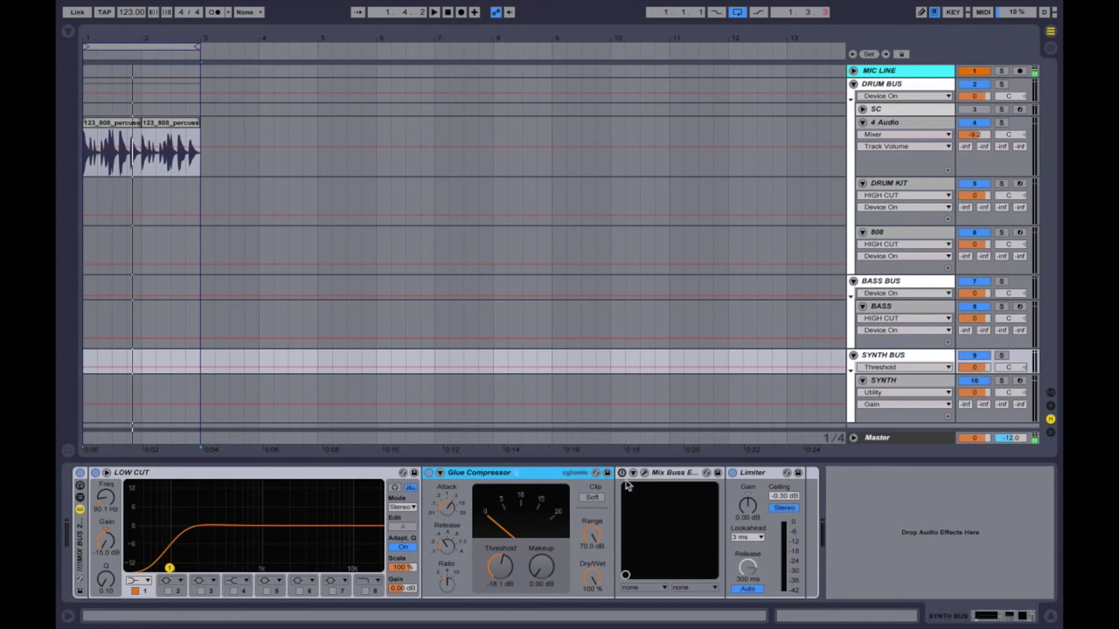
# - Enable the SYNTH BUS's Mix Buss EQ-7A, look over its plug-in window and close it, and return to the DRUM BUS group
pyautogui.click(644, 473)
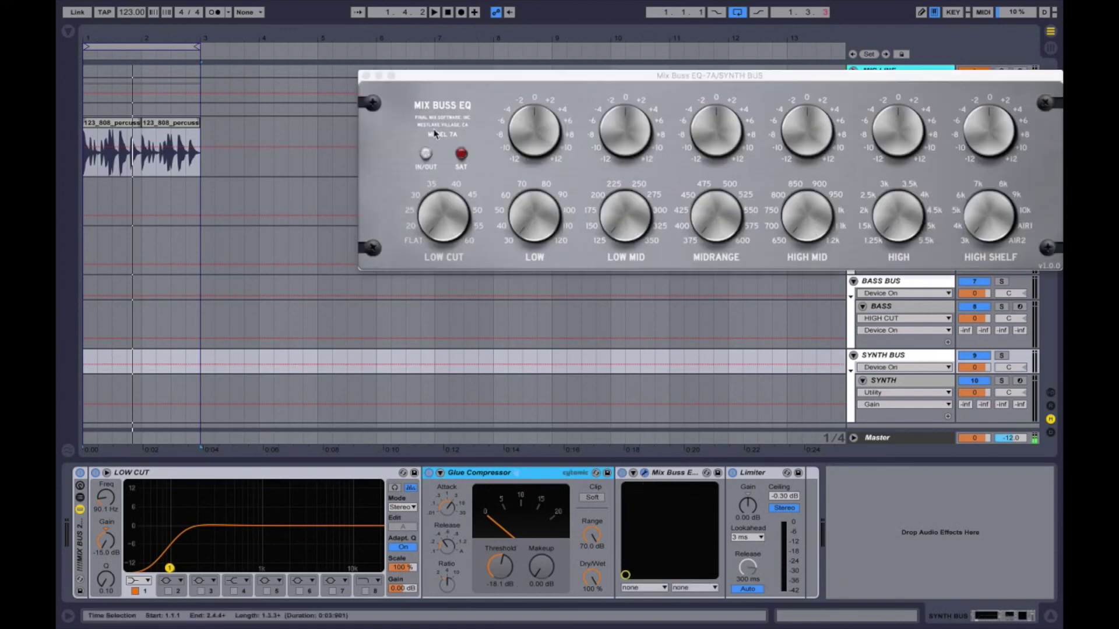
pyautogui.click(366, 76)
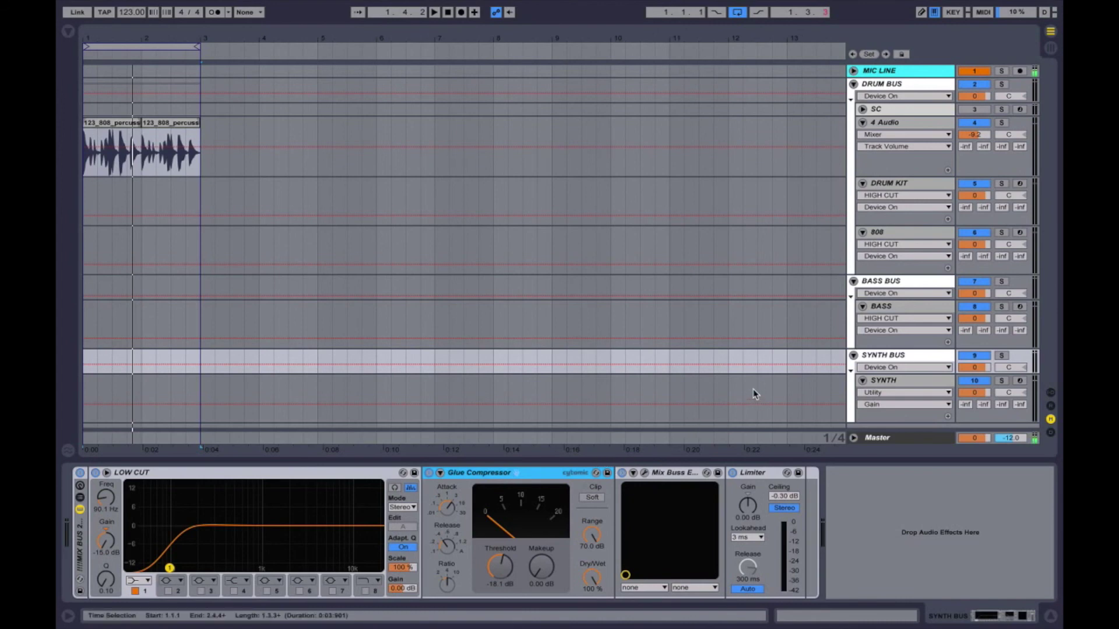
pyautogui.click(904, 85)
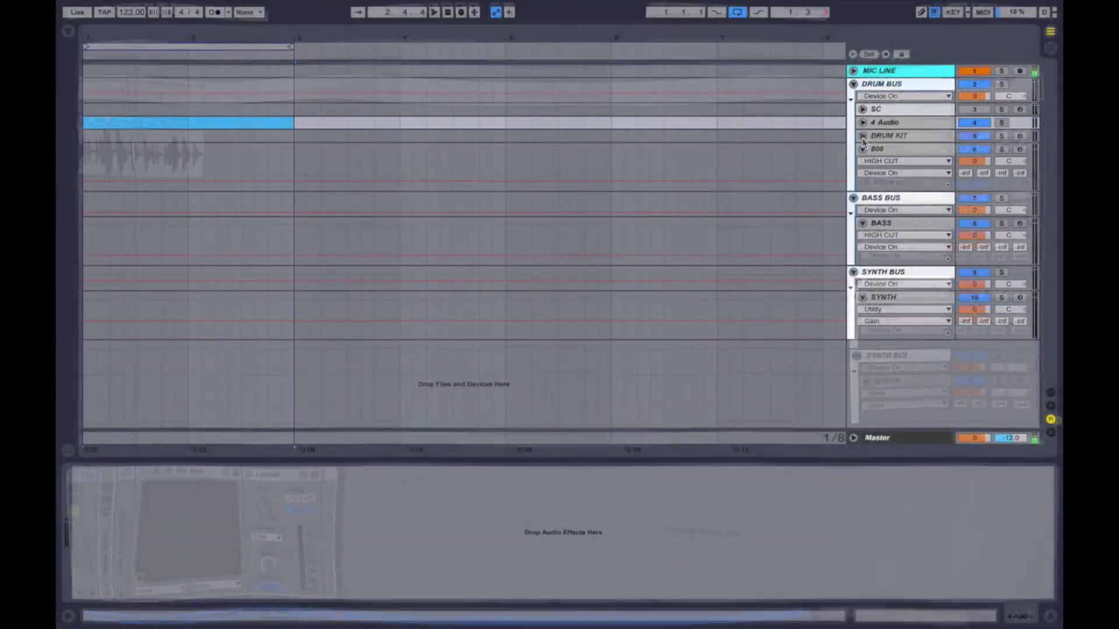